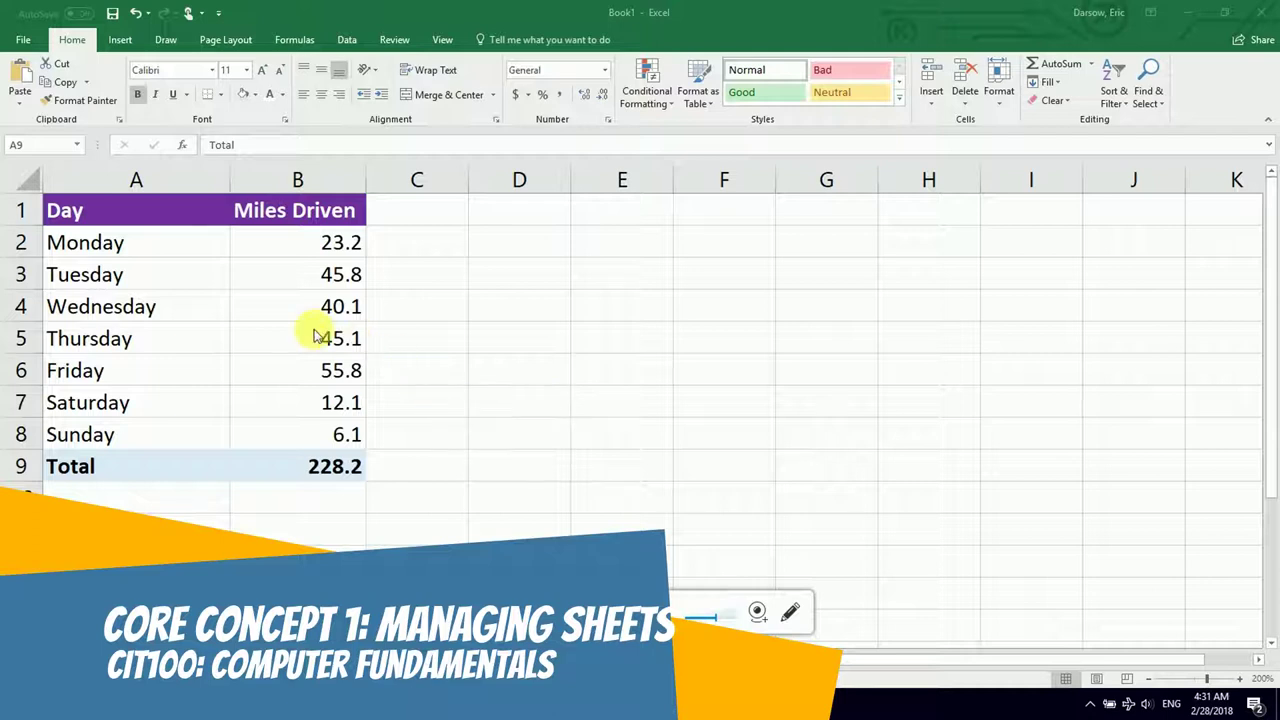
- Select individual day cells and small ranges in Sheet1's Day column
left_click(133, 327)
left_click_drag(129, 209, 316, 464)
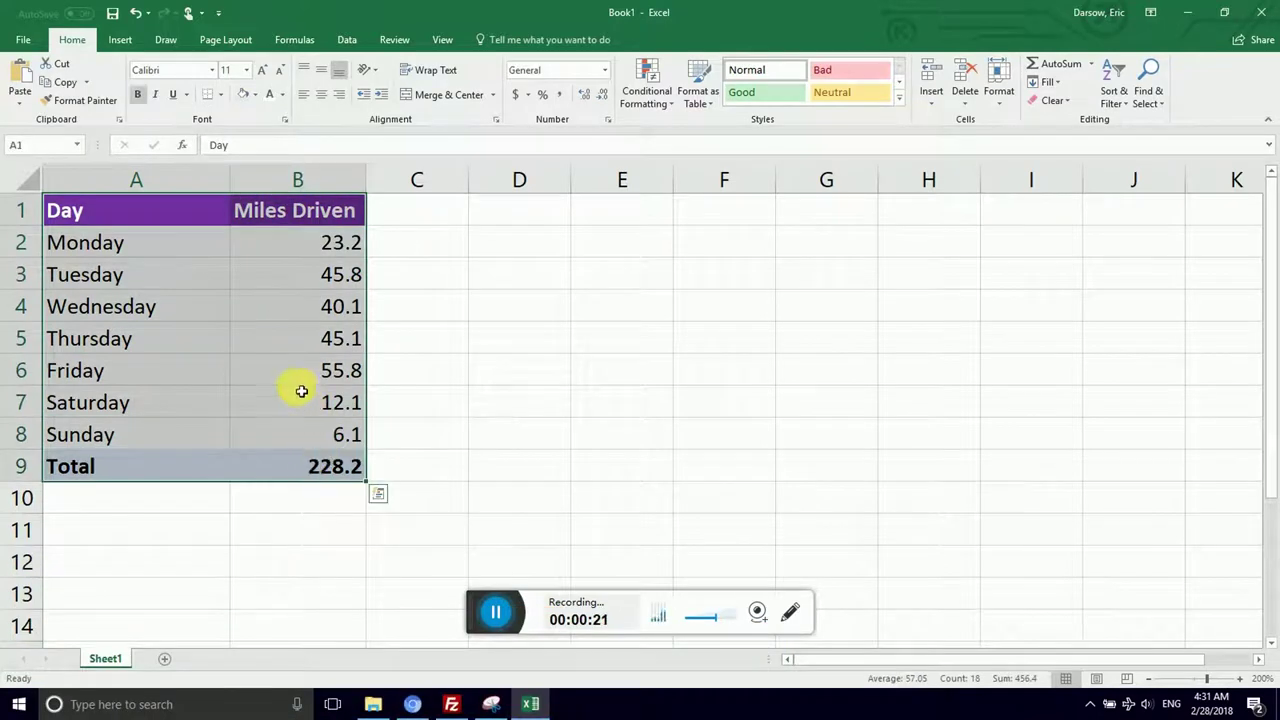
left_click_drag(216, 364, 217, 350)
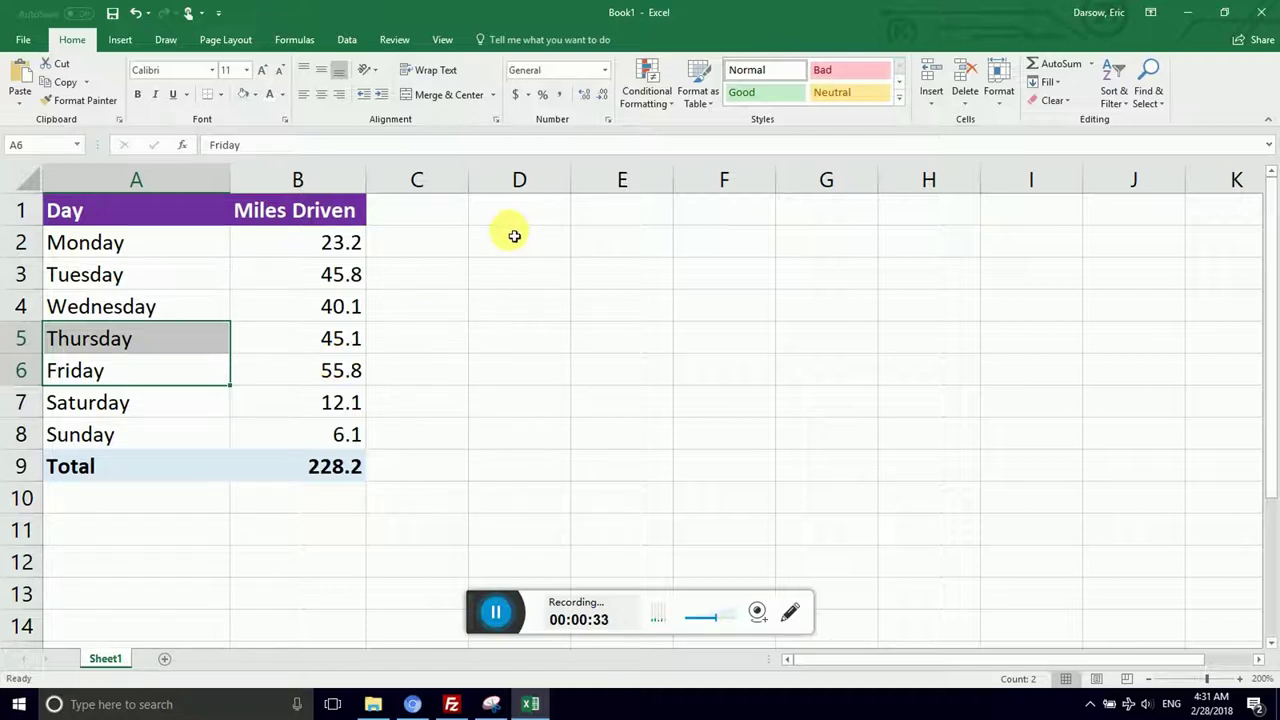
left_click(462, 272)
left_click(185, 240)
left_click(166, 272)
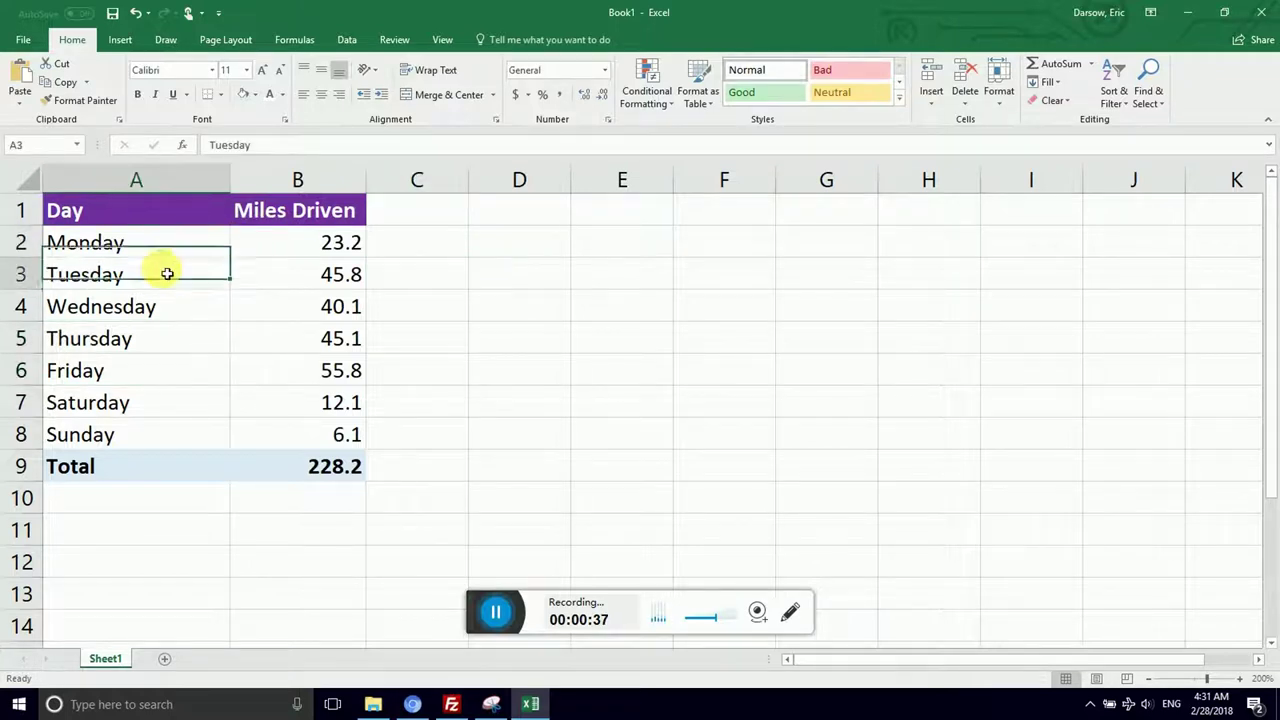
- Select the whole Day and Miles Driven table A1:B9, then deselect it by picking C3
left_click(163, 211)
left_click_drag(163, 211, 260, 457)
left_click(194, 297)
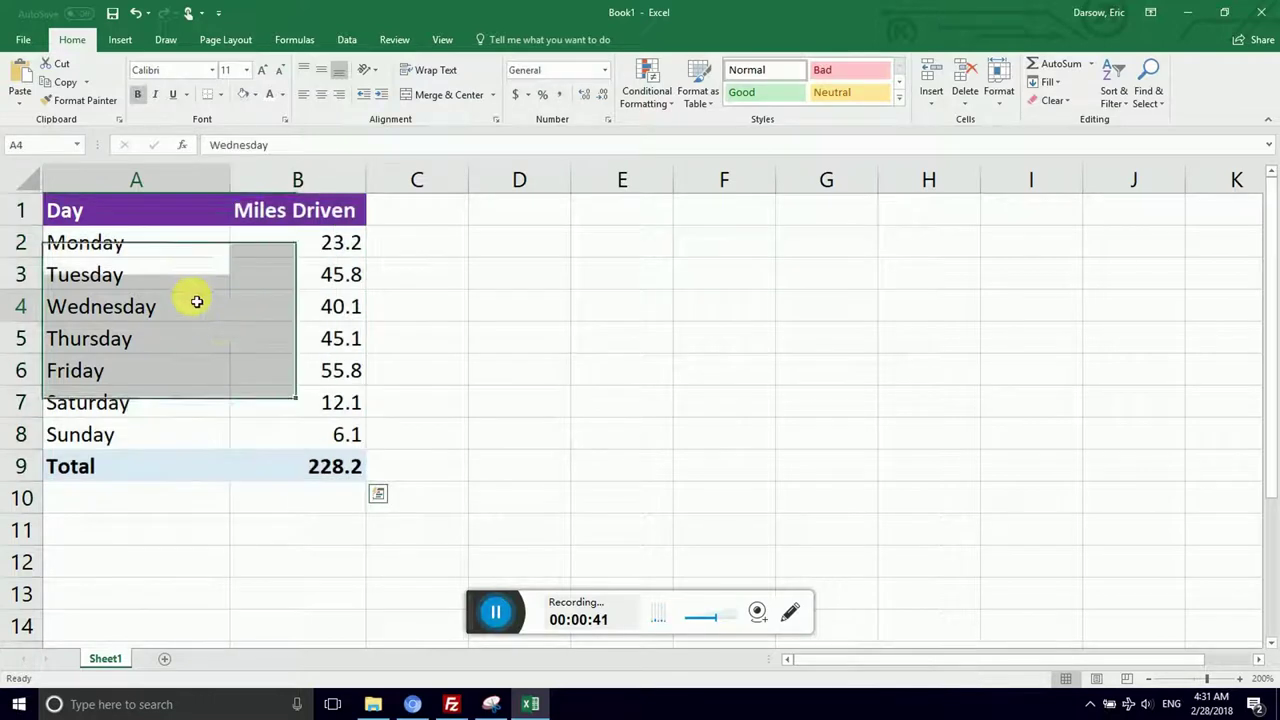
left_click_drag(171, 213, 285, 462)
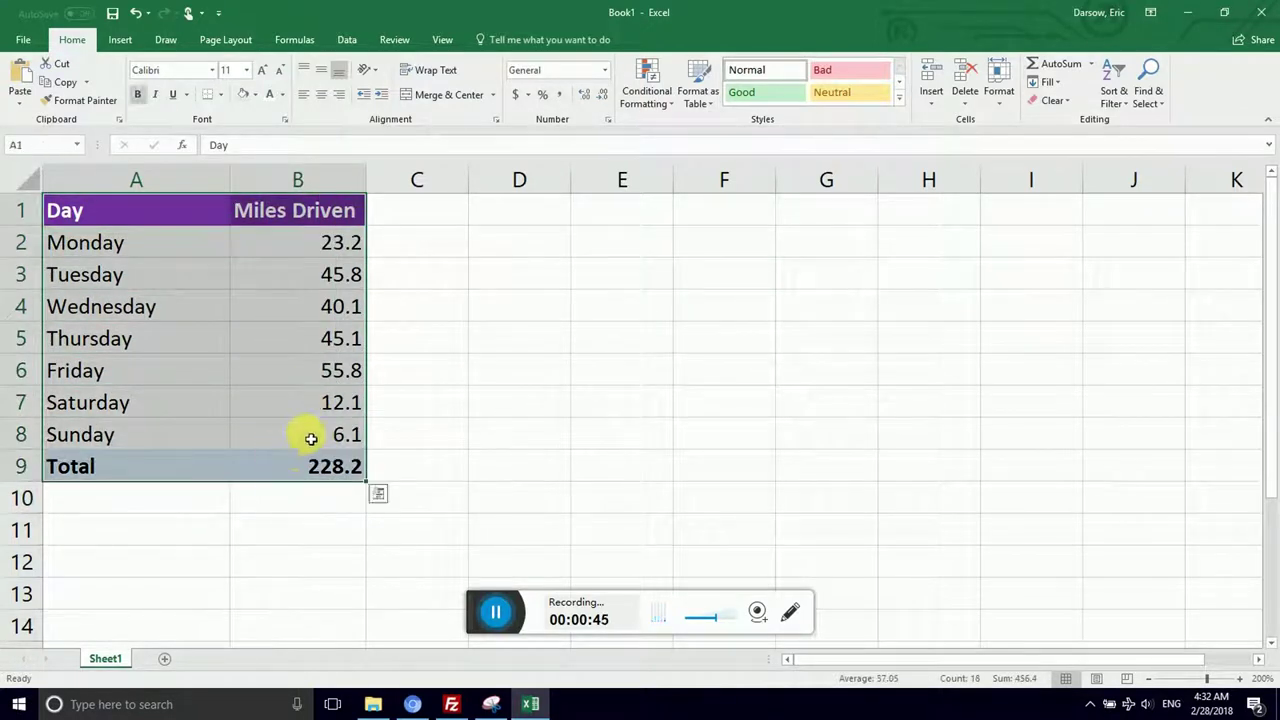
left_click(410, 330)
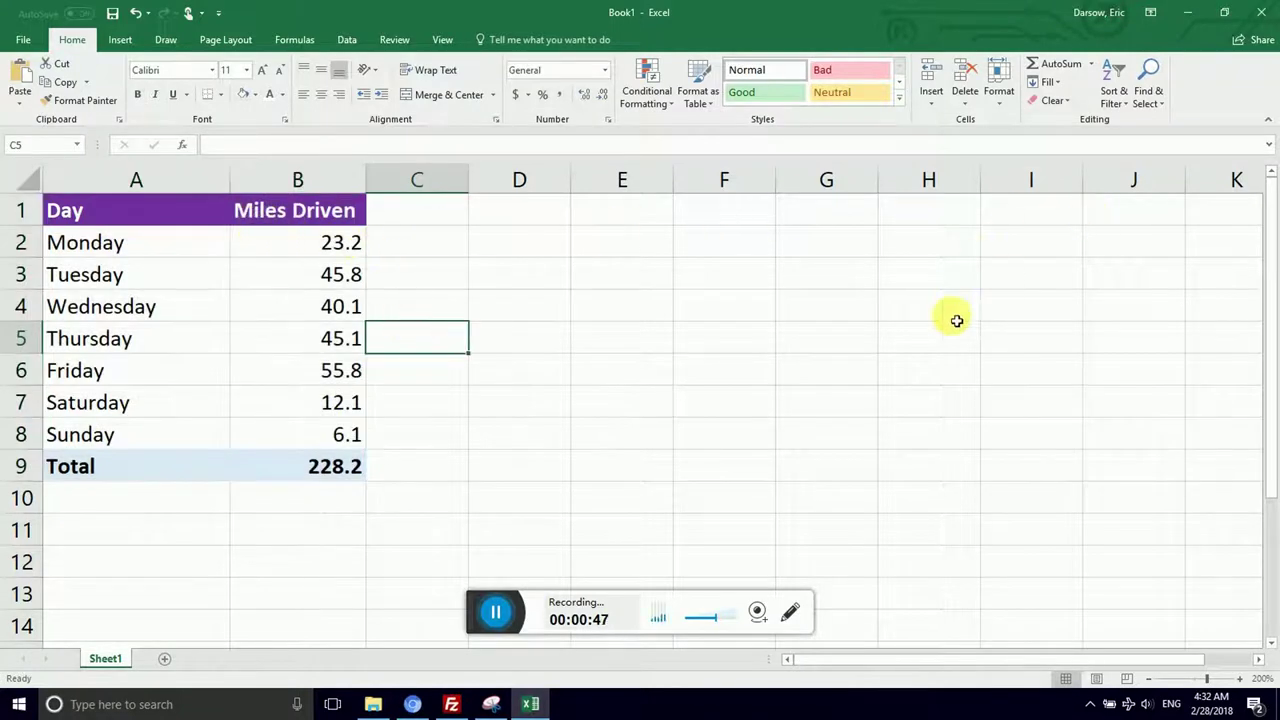
left_click(388, 281)
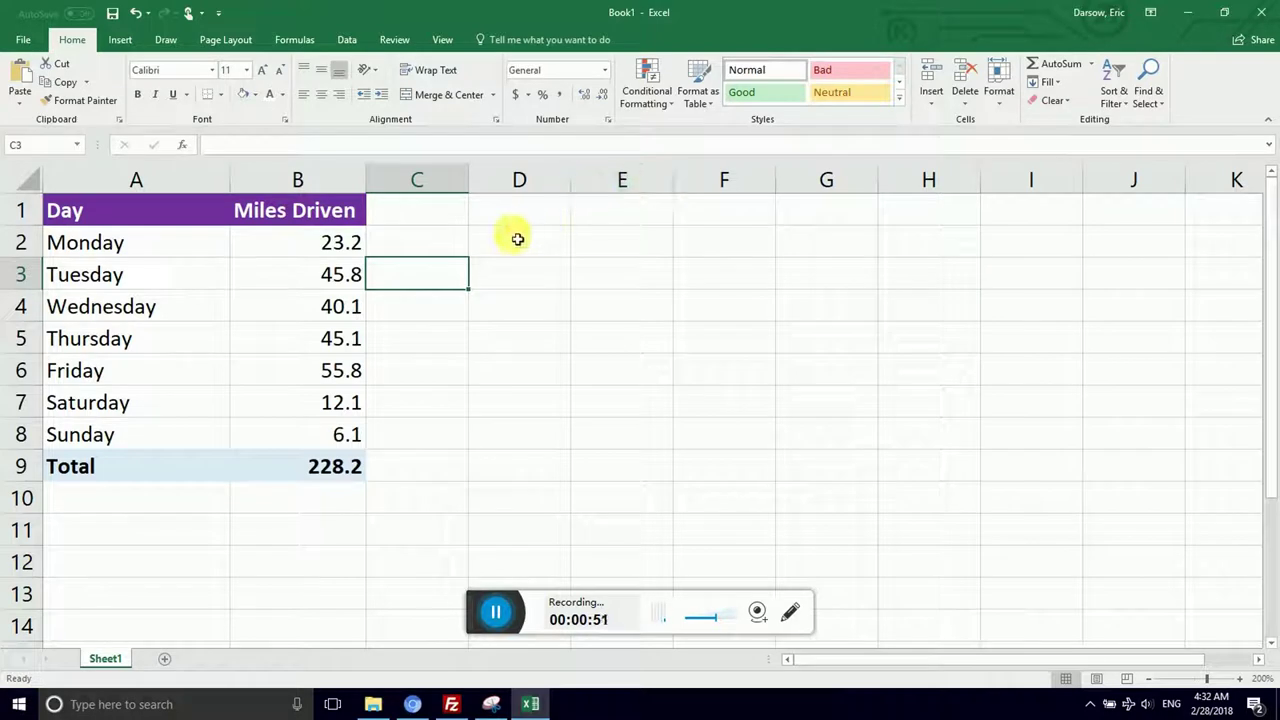
- Enter the label 'Total expenses' in cell E1
left_click(614, 212)
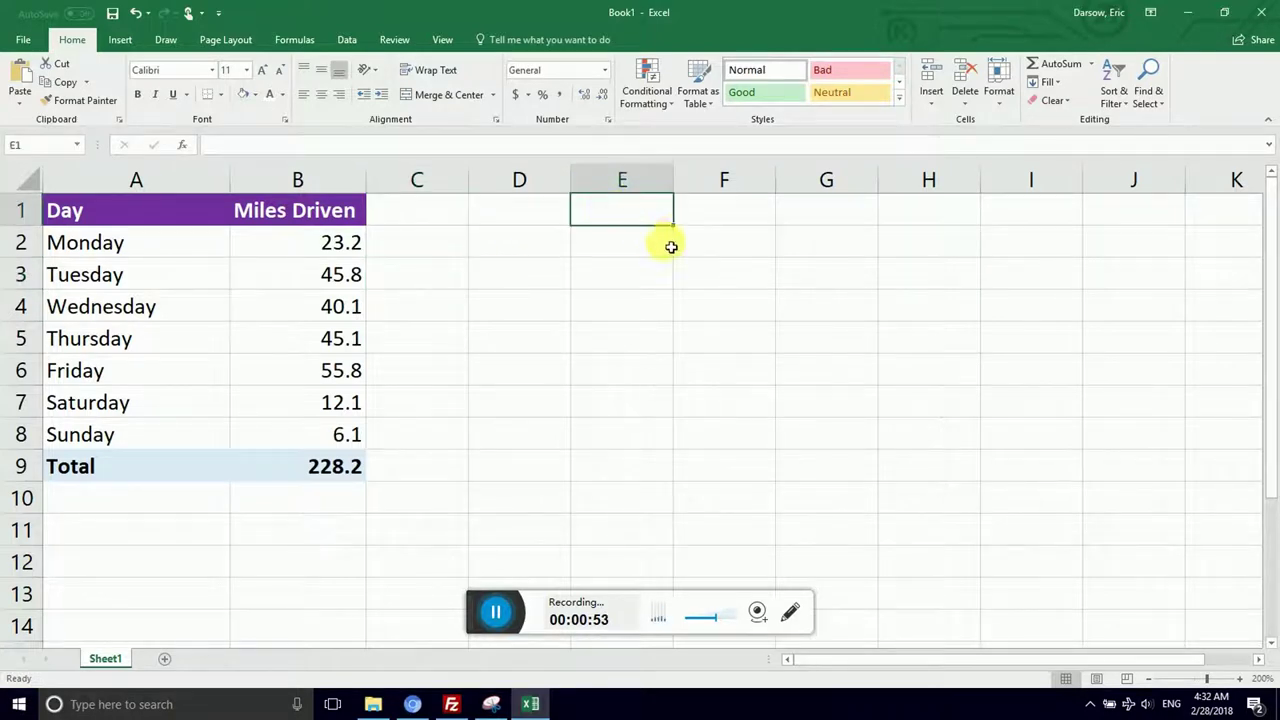
type("Total expenses")
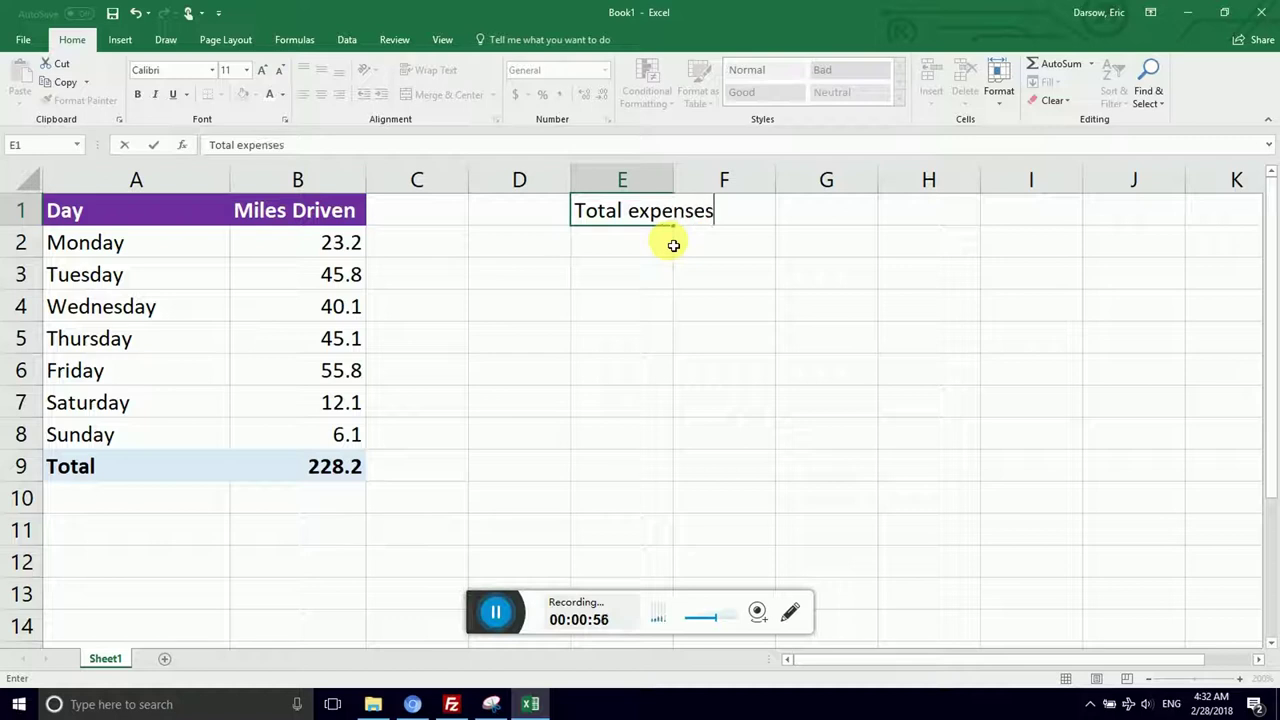
key("Return")
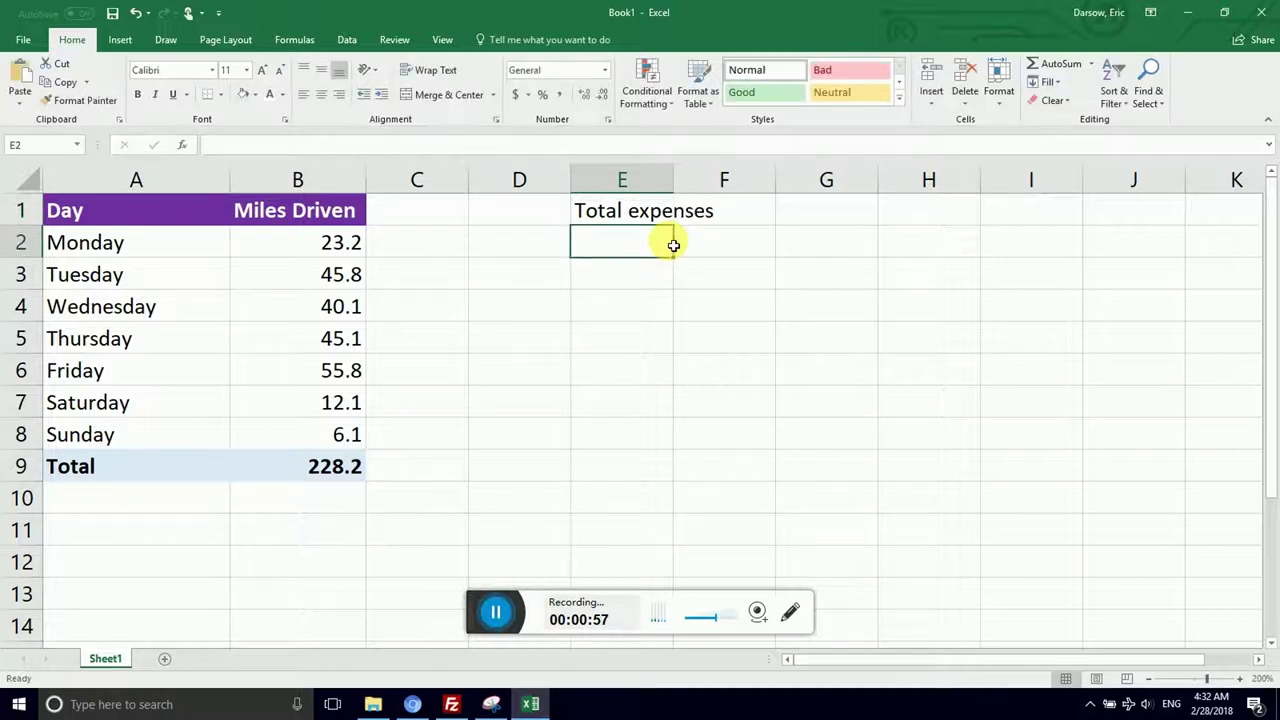
key("Down")
key("Down")
key("Up")
key("Up")
key("Up")
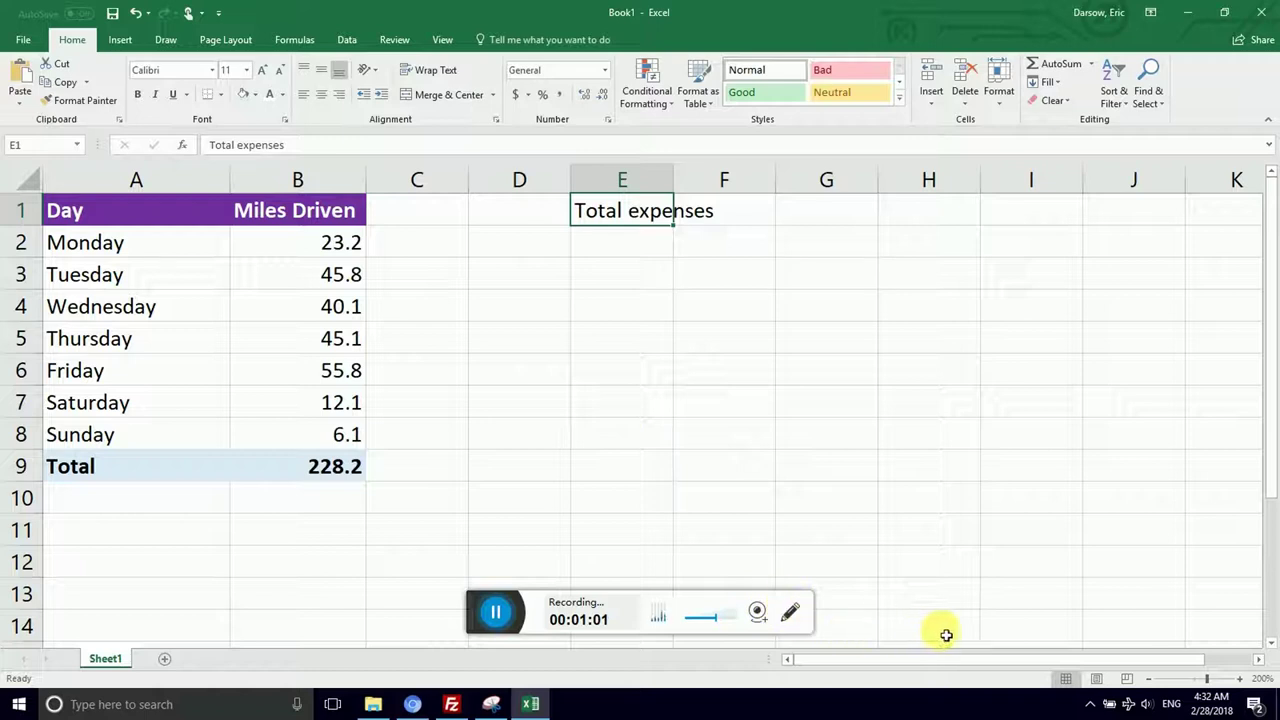
- Move along row 7 back toward column A, then delete the Total expenses label from E1
left_click_drag(937, 663, 910, 650)
left_click(896, 416)
key("Right")
key("Right")
key("Right")
key("Right")
key("Right")
key("Right")
key("Right")
key("Right")
key("Right")
key("Right")
key("Right")
key("Right")
key("Right")
key("Right")
key("Right")
key("Right")
key("Right")
key("Right")
key("Right")
key("Right")
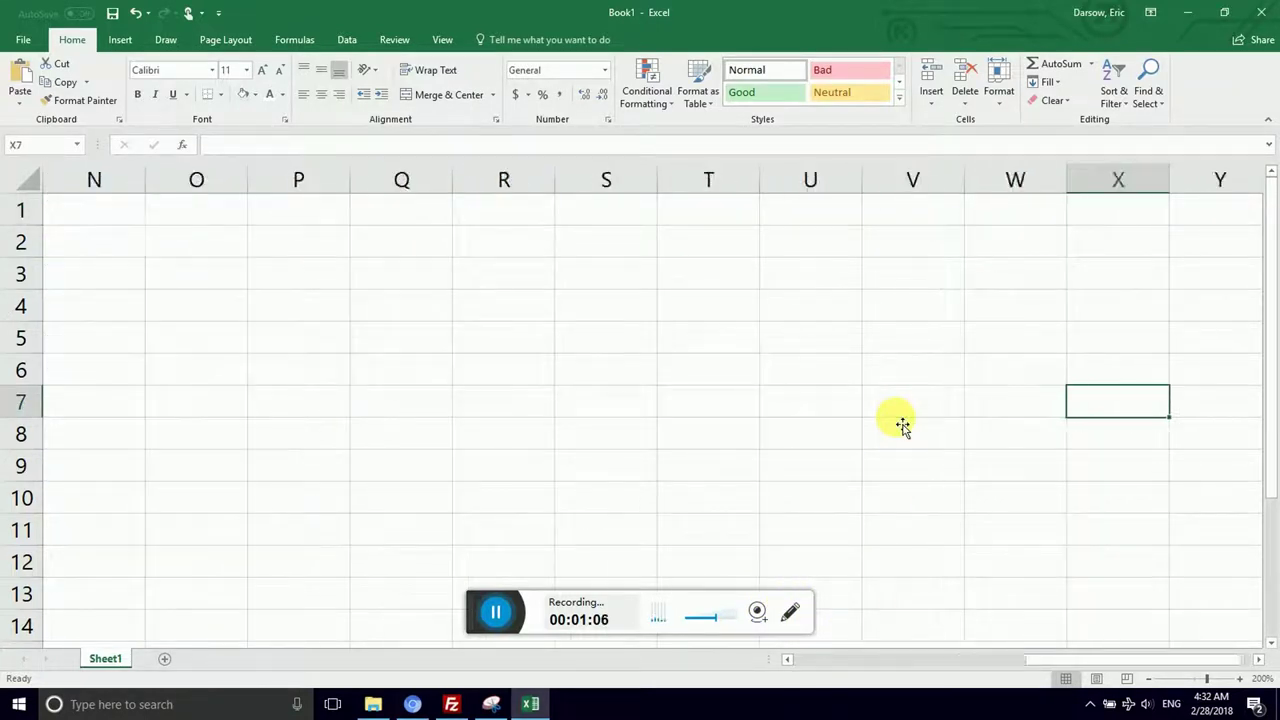
key("Right")
key("Right")
key("Right")
key("Right")
key("Right")
key("Right")
key("Right")
key("Right")
key("Right")
key("Right")
key("Right")
key("Right")
key("Right")
key("Right")
key("Right")
key("Right")
key("Right")
key("Right")
key("Right")
key("Right")
key("Left")
key("Left")
key("Left")
key("Left")
key("Left")
key("Left")
key("Left")
key("Left")
key("Left")
key("Left")
key("Left")
key("Left")
key("Left")
key("Left")
key("Left")
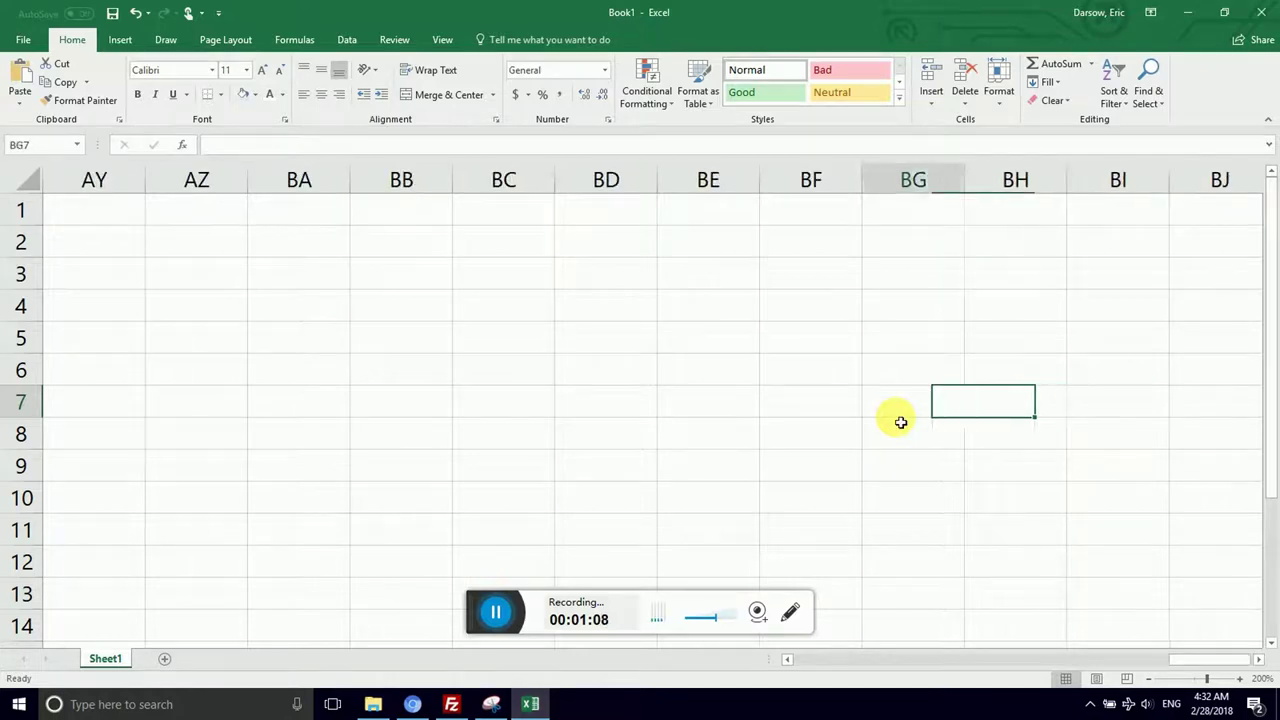
key("Left")
key("Left")
key("Left")
key("Left")
key("Left")
key("Left")
key("Left")
key("Left")
key("Left")
key("Left")
key("Left")
key("Left")
key("Left")
key("Left")
key("Left")
key("Left")
key("Left")
key("Left")
key("Left")
key("Left")
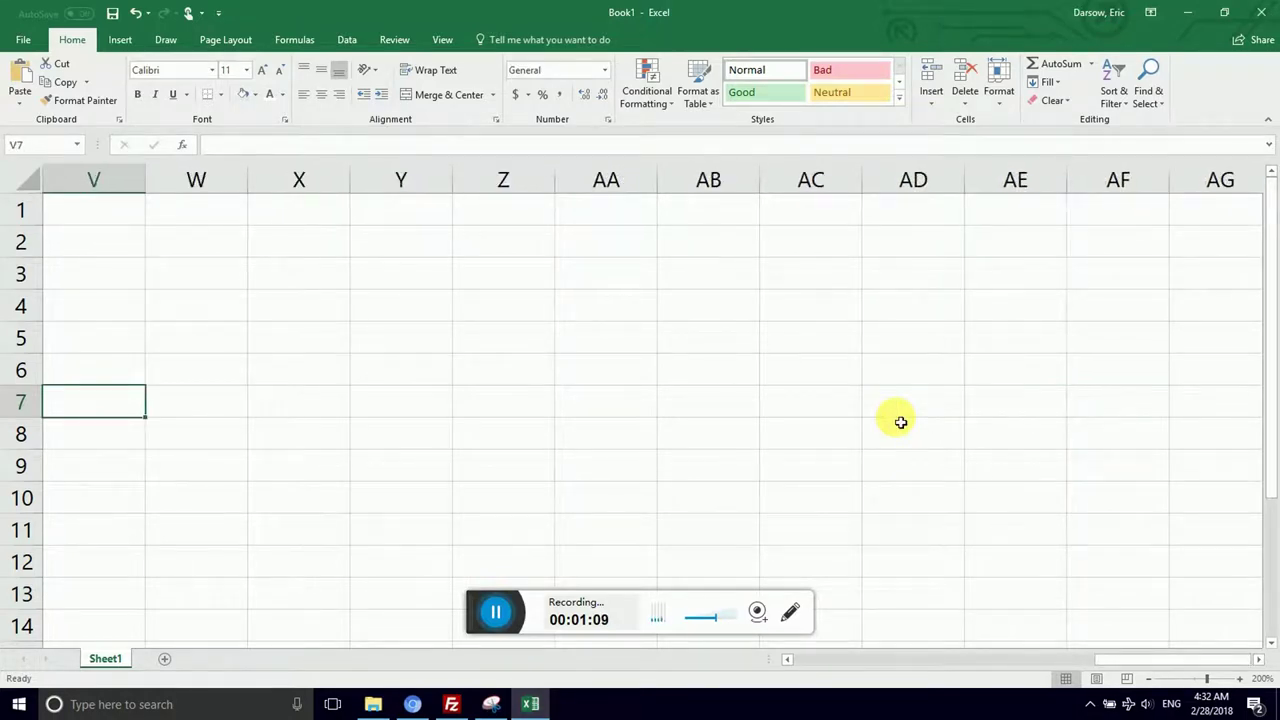
key("Left")
key("Left")
key("Left")
key("Left")
key("Left")
key("Left")
key("Left")
key("Left")
key("Left")
key("Left")
key("Left")
key("Left")
key("Left")
key("Left")
key("Left")
key("Left")
key("Left")
key("Left")
key("Left")
key("Left")
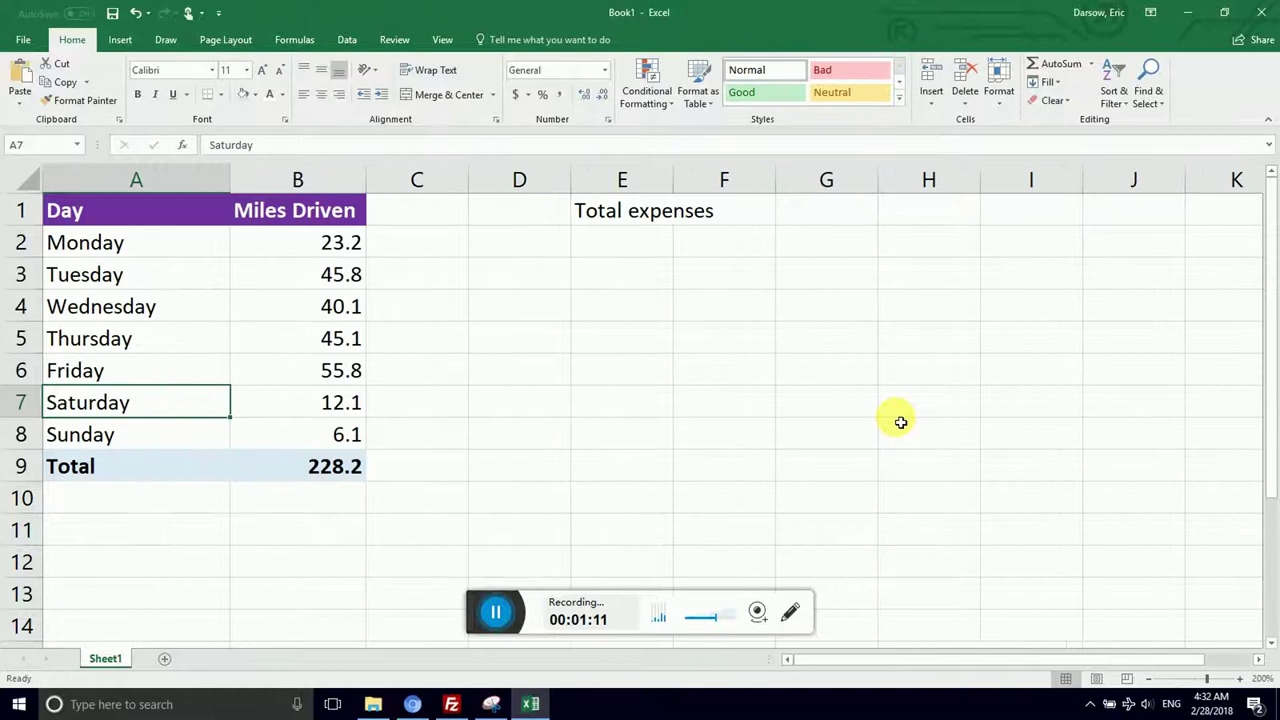
left_click(638, 214)
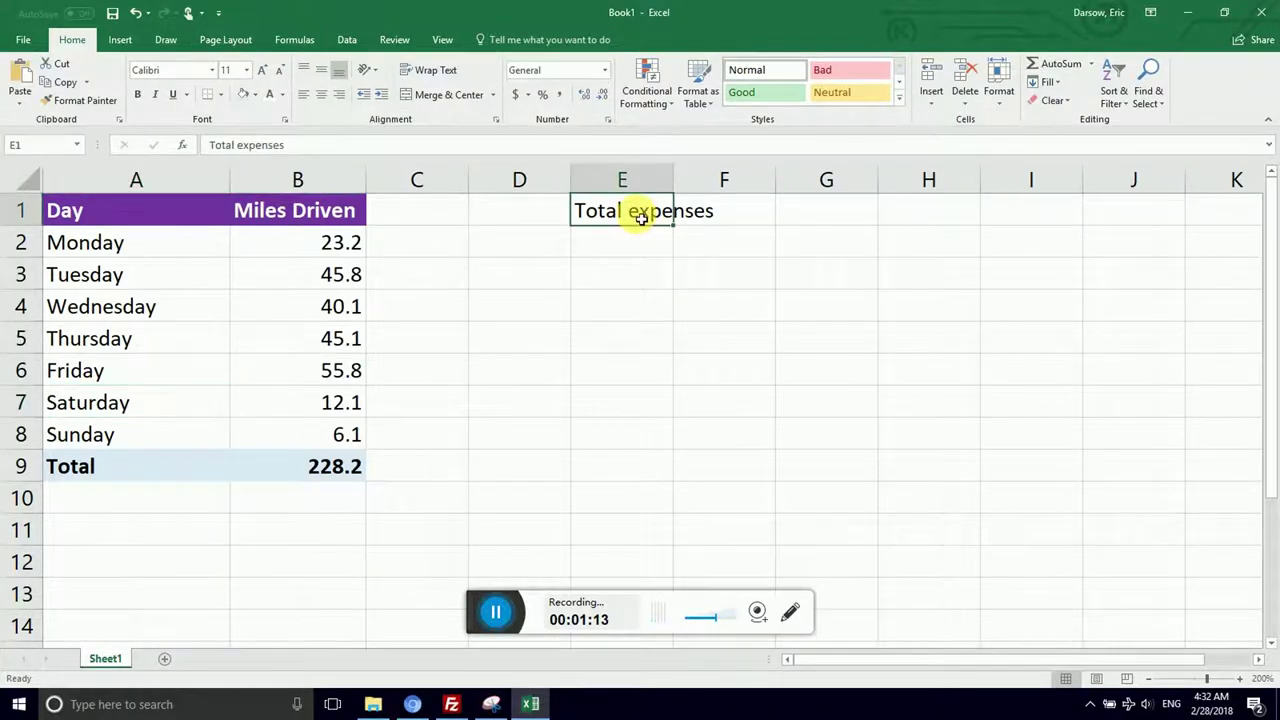
key("Delete")
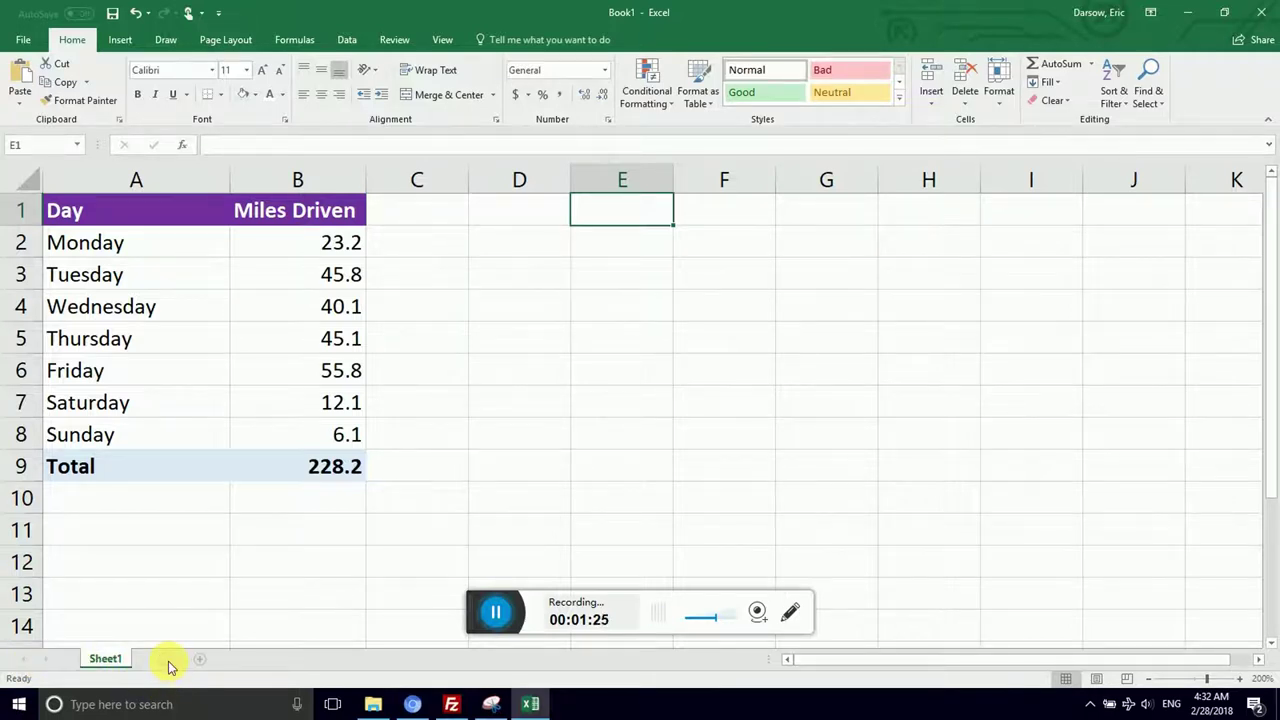
- Add a blank Sheet2 and switch between it and Sheet1, ending on Sheet1
left_click(166, 660)
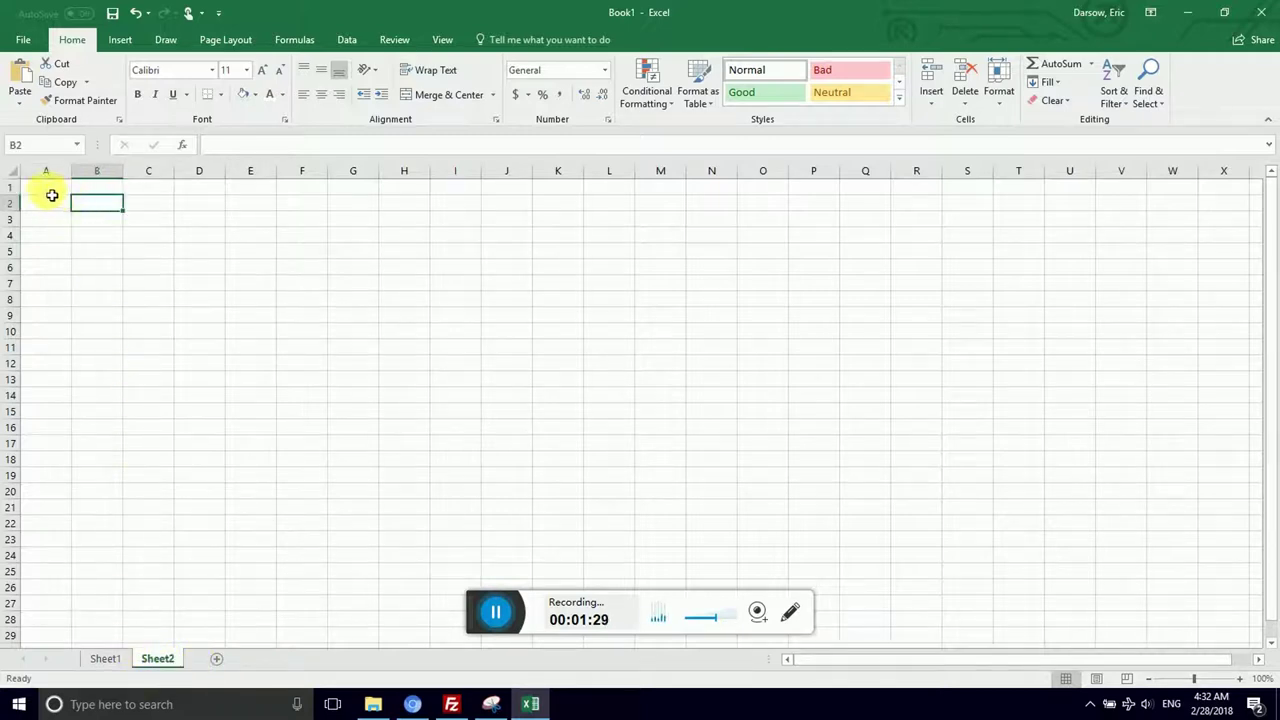
left_click(104, 657)
left_click(152, 662)
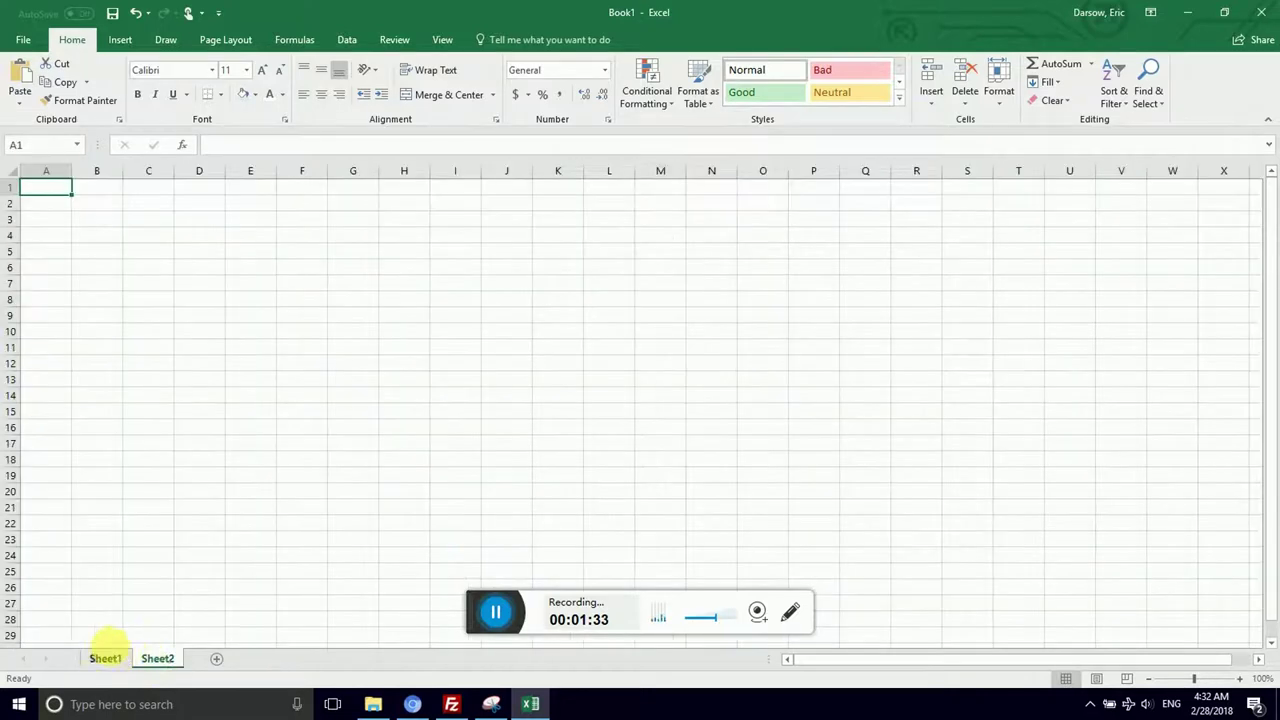
left_click(95, 658)
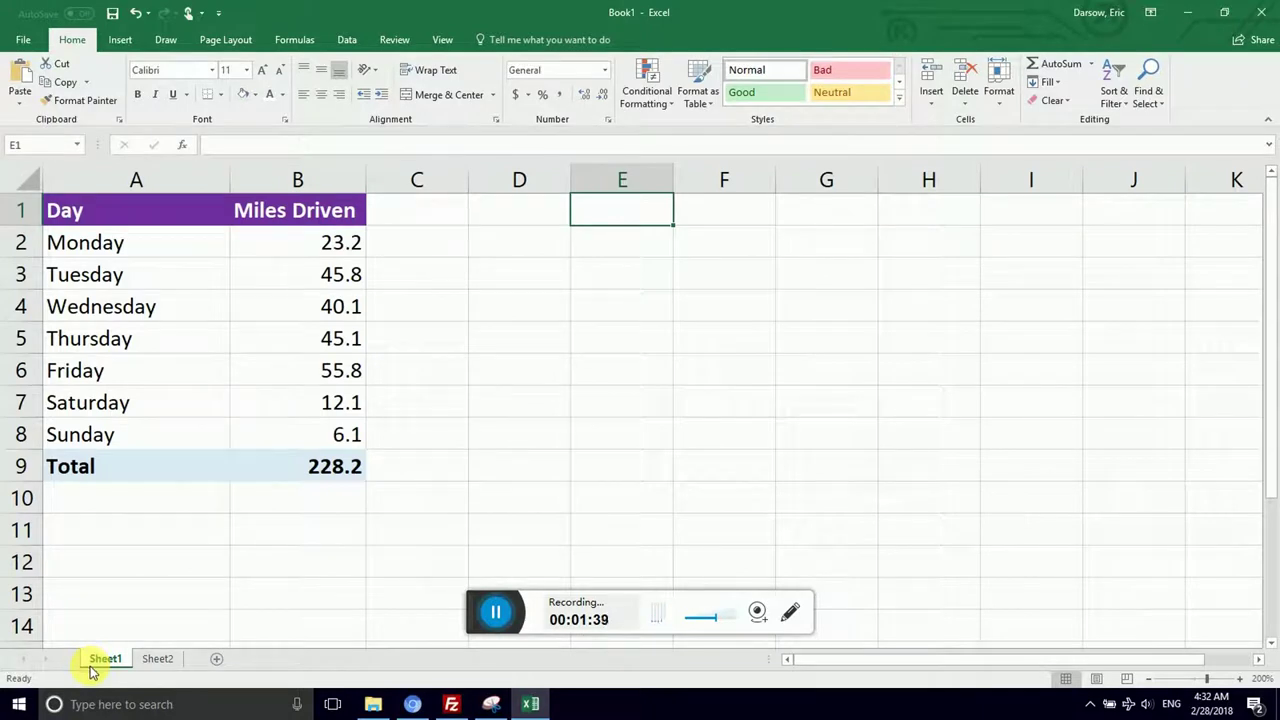
left_click(157, 658)
left_click(103, 658)
- Rename the Sheet1 tab to 'drivingMiles' through its Rename option
right_click(105, 660)
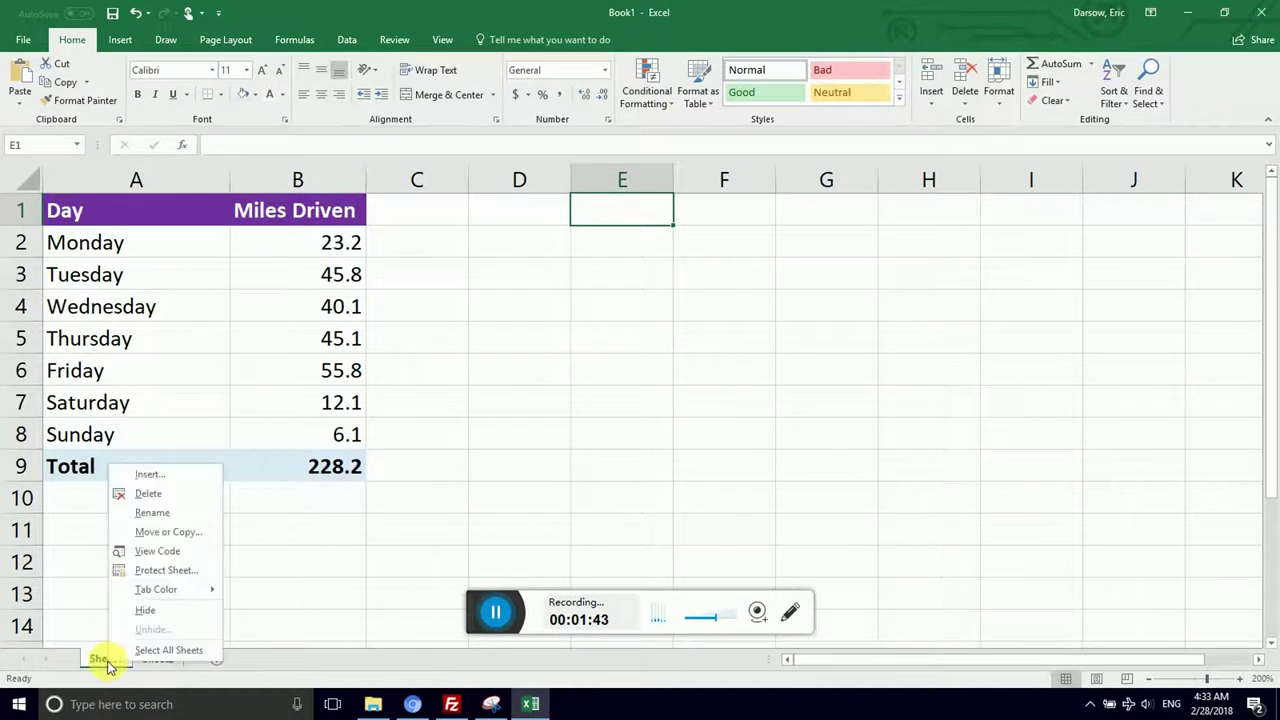
left_click(174, 514)
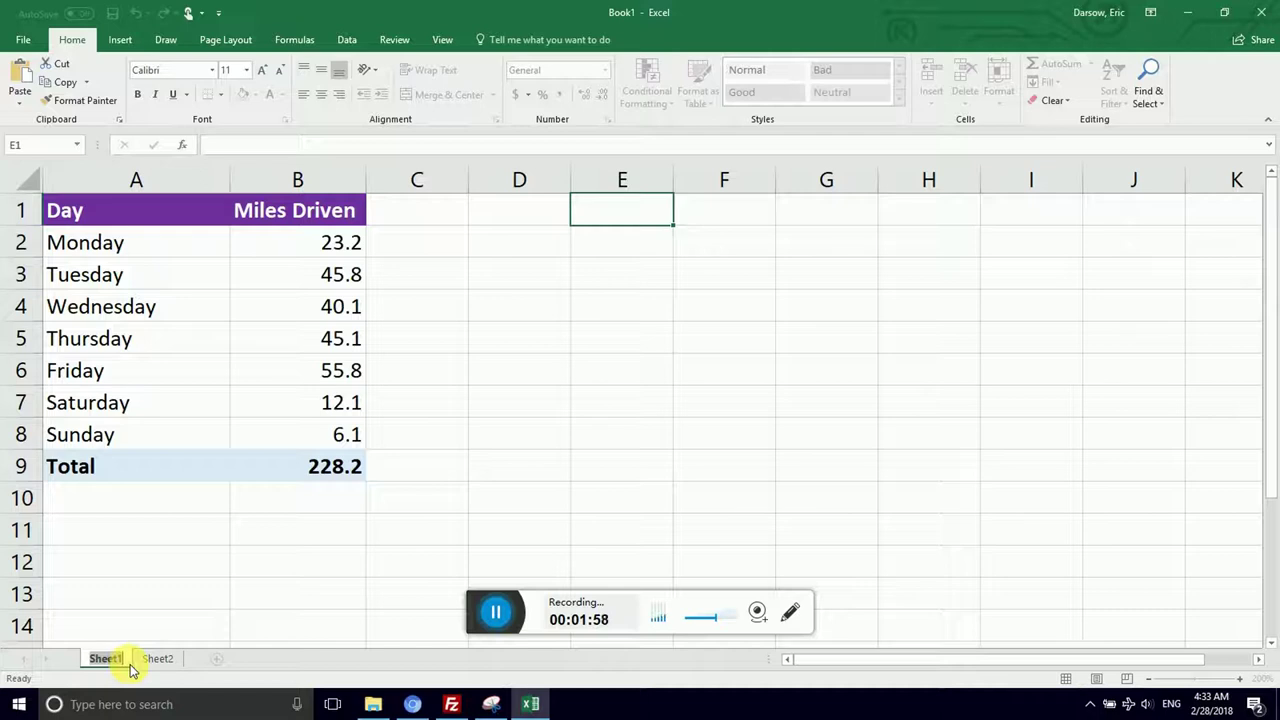
type("drivingMiles")
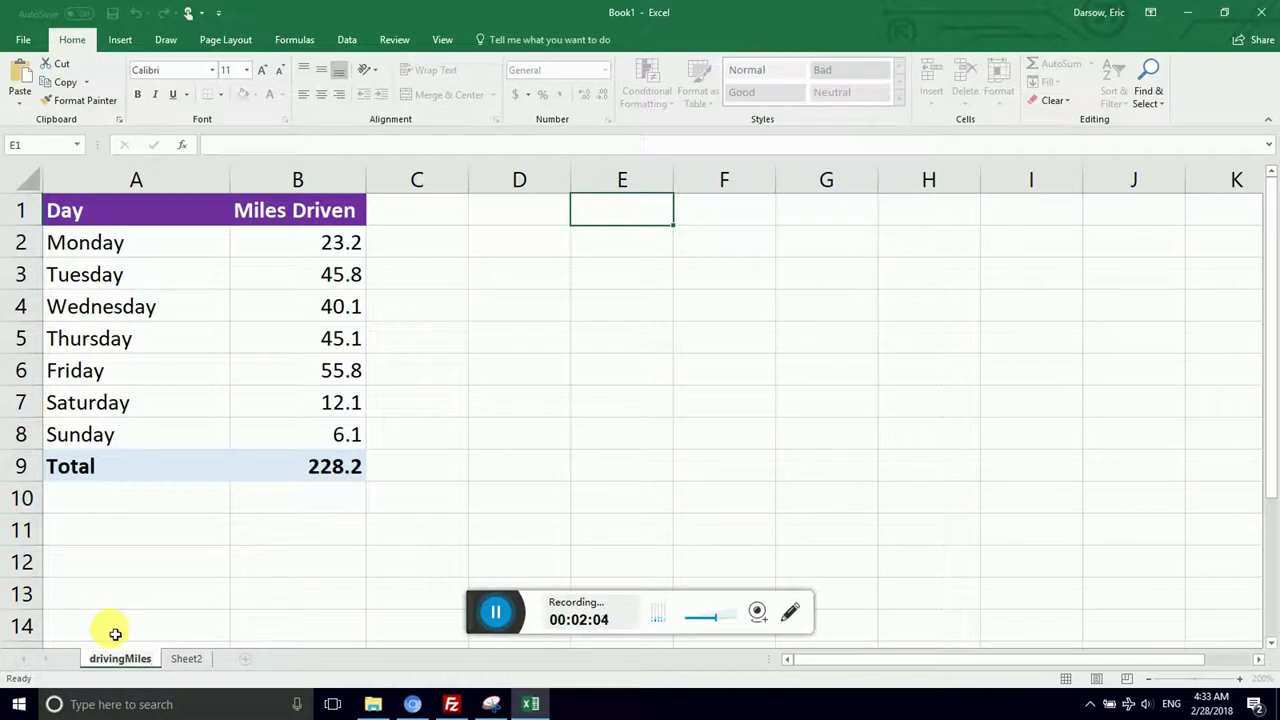
key("Return")
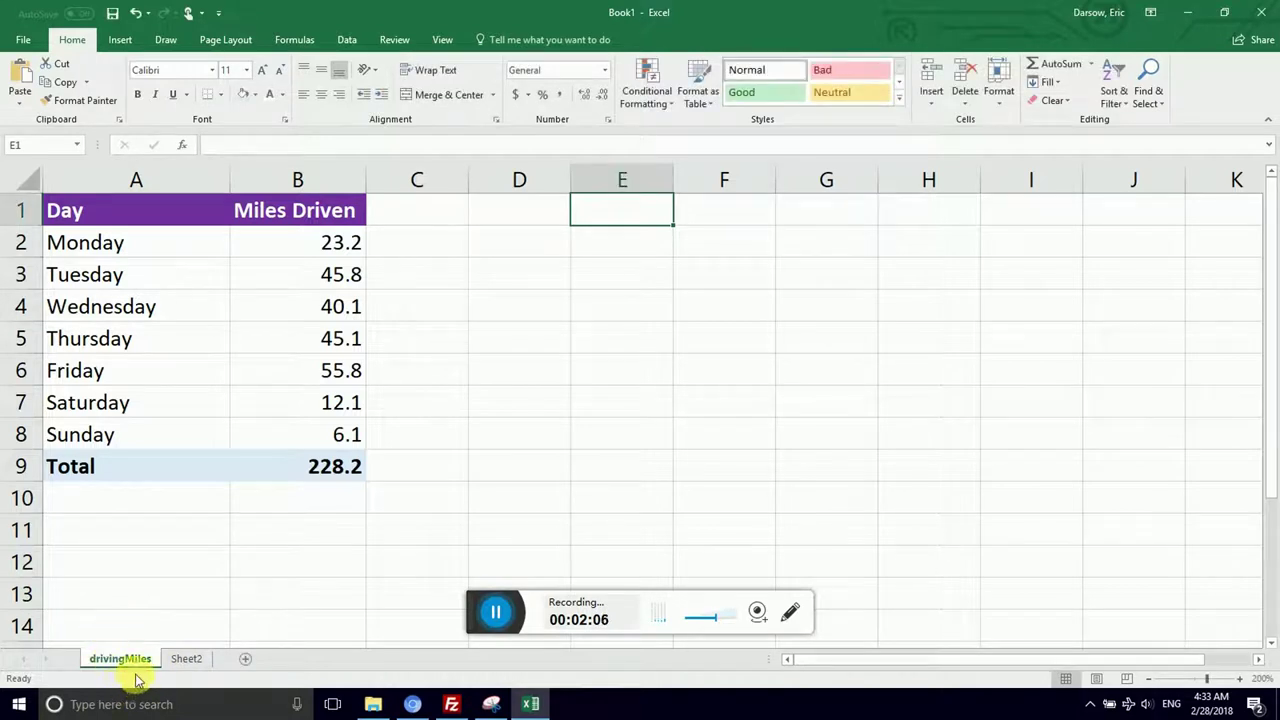
- On Sheet2, type and erase some test text in cell A1
left_click(190, 660)
type("d")
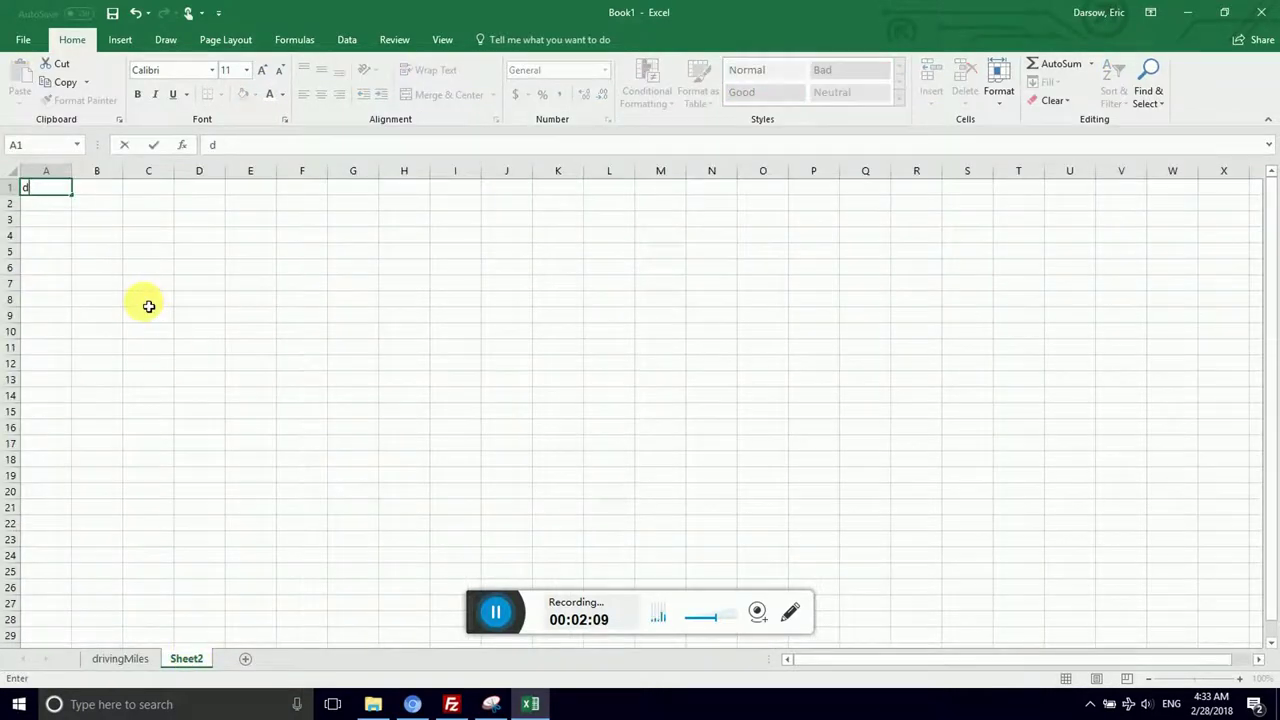
key("BackSpace")
type("asdf")
key("BackSpace")
key("BackSpace")
key("BackSpace")
key("BackSpace")
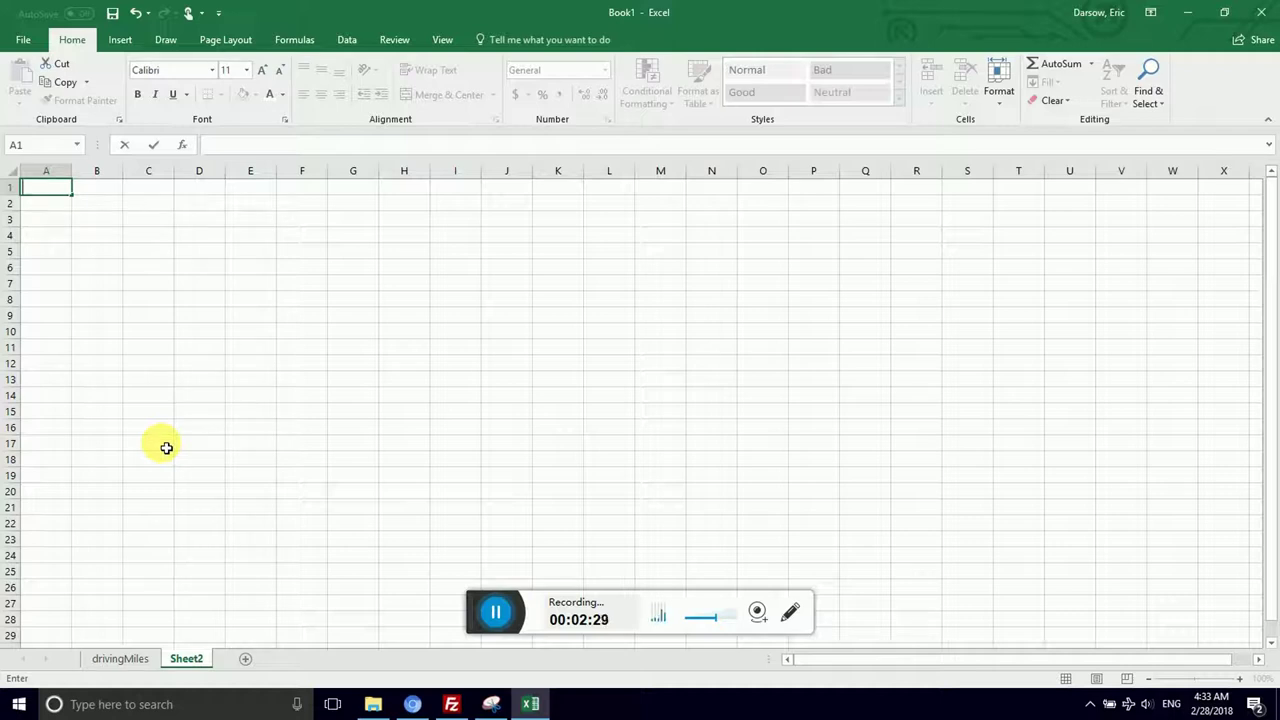
- Rename Sheet2 to 'collectedProgrammingBooks'
right_click(191, 662)
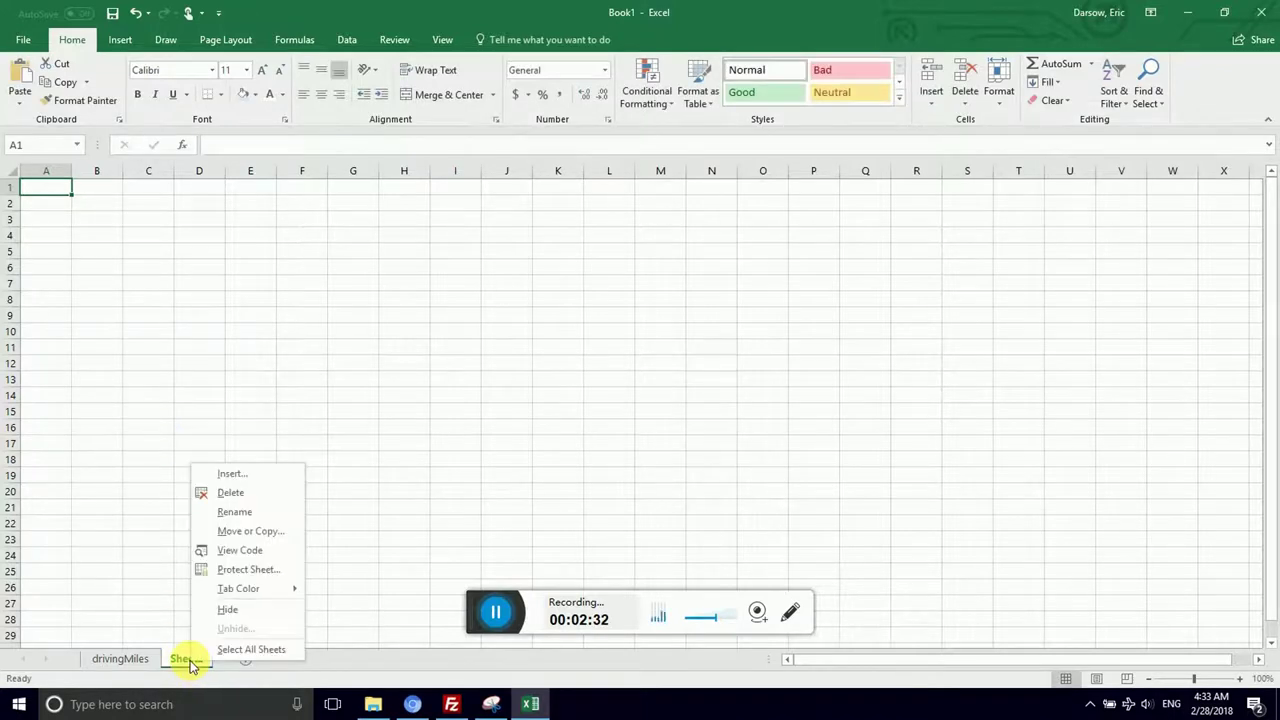
left_click(231, 516)
type("collectedP")
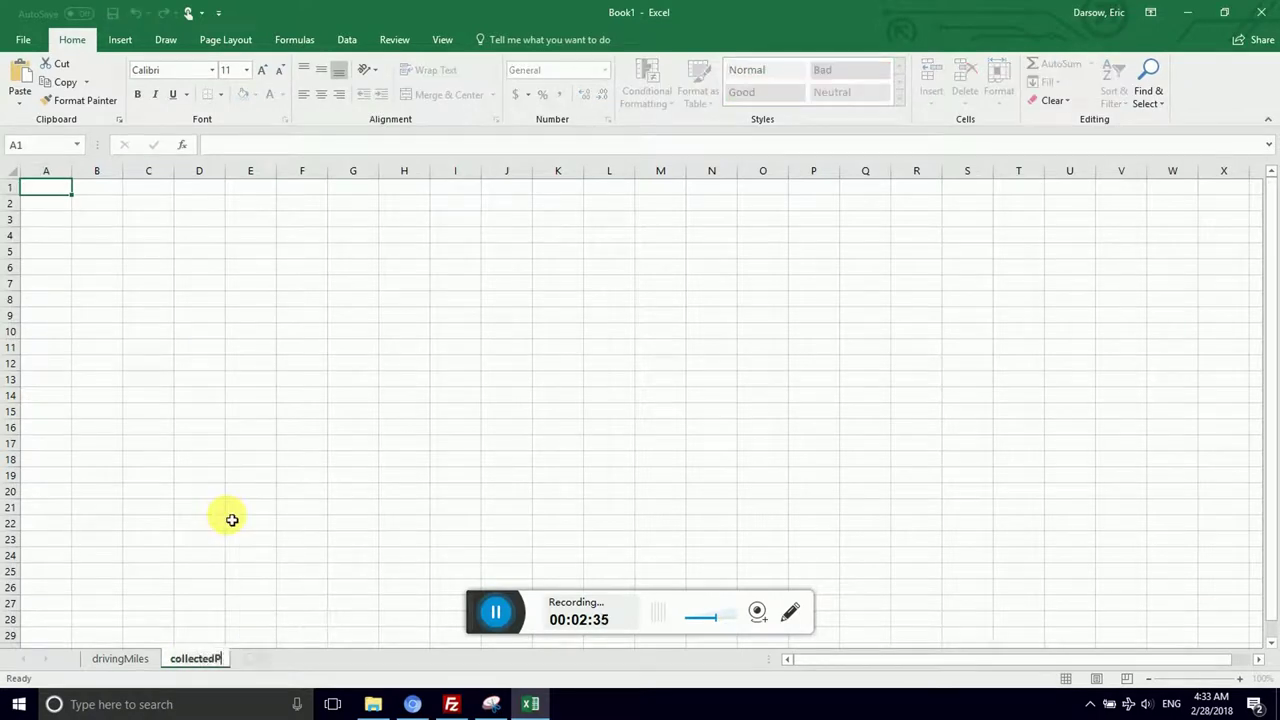
type("rogrammingBooks")
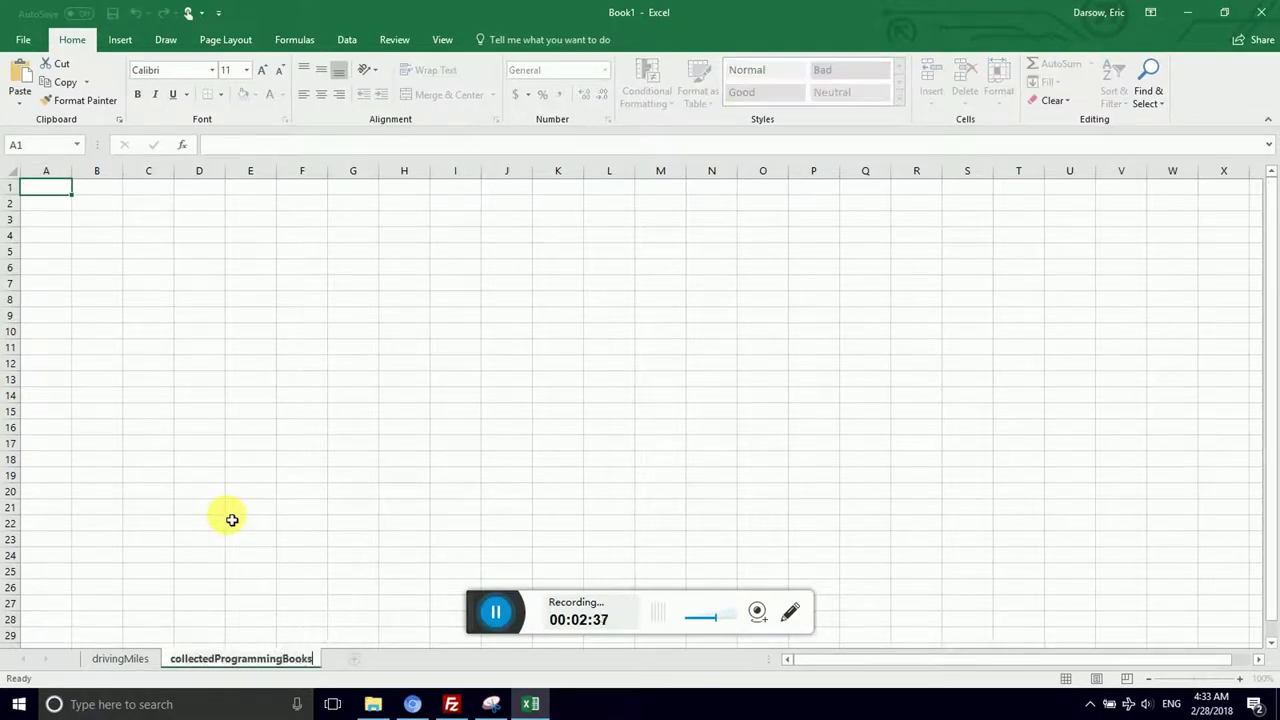
key("Return")
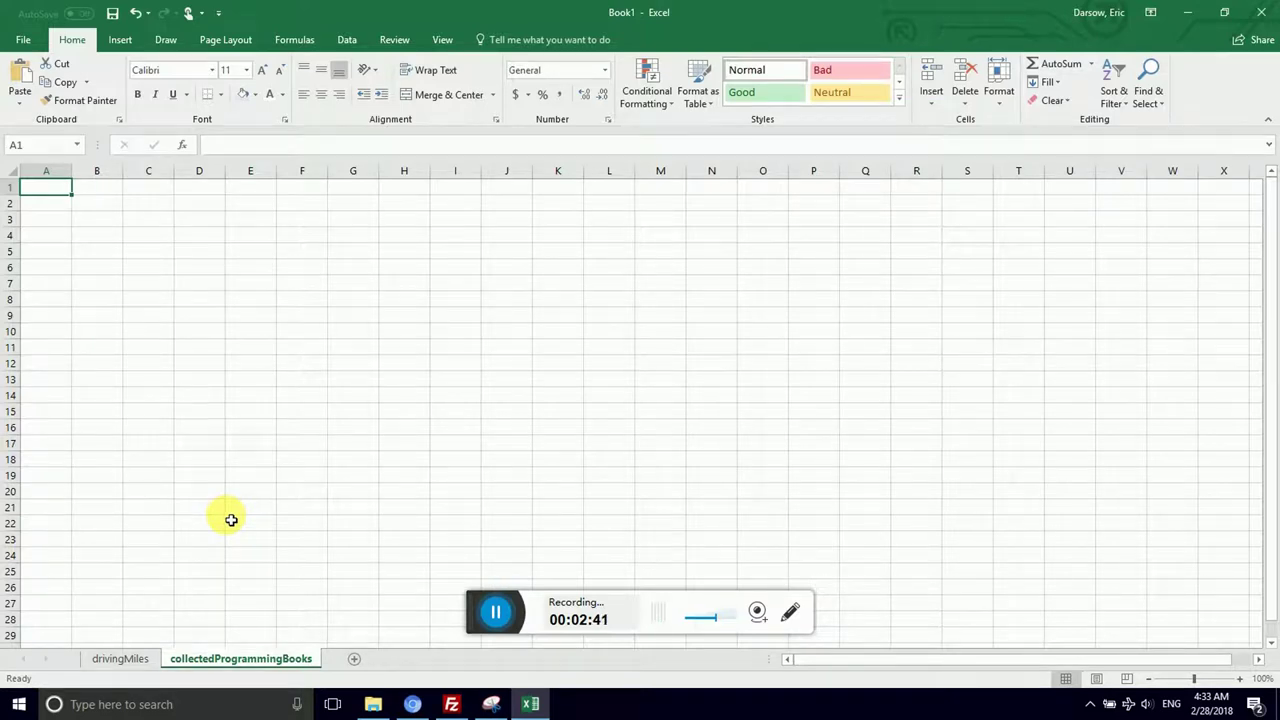
- Check the Day and Miles Driven headings on drivingMiles, then return to collectedProgrammingBooks
left_click(119, 659)
left_click(104, 208)
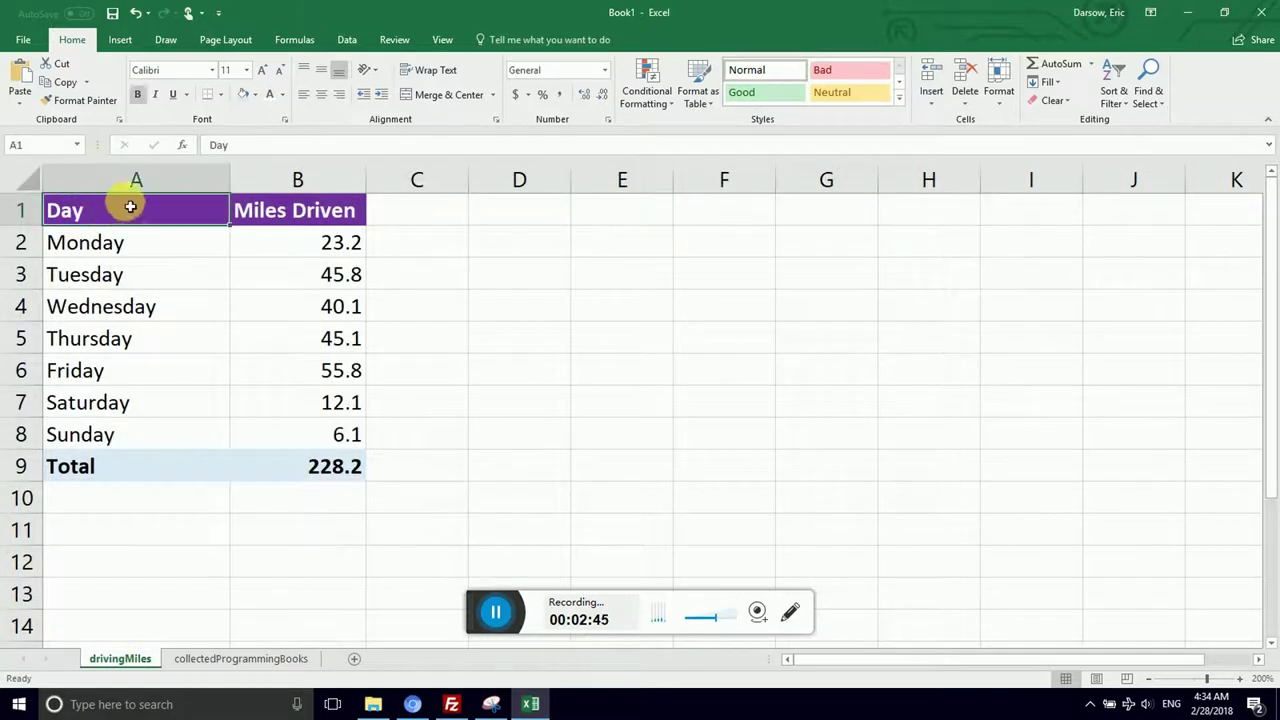
left_click(263, 212)
left_click(204, 659)
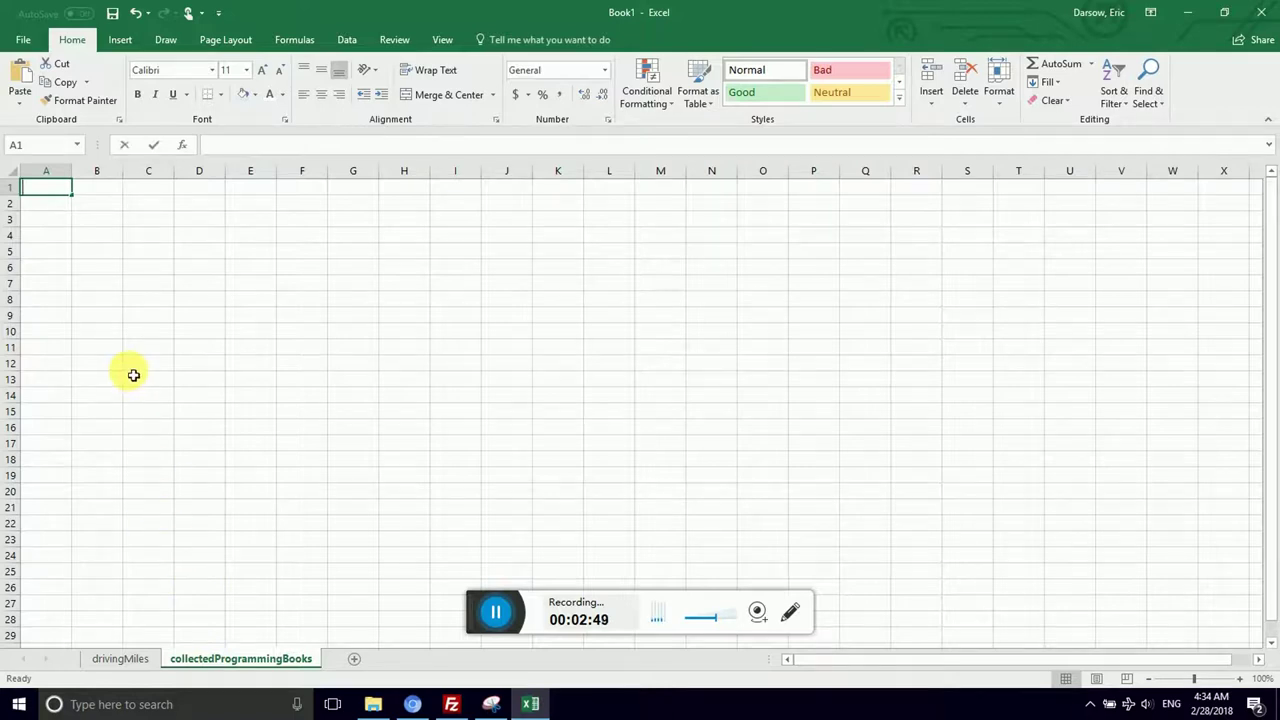
- Enter headers Title, Author, Edit in A1:C1 and placeholder 'sdflkja' in D1
type("s")
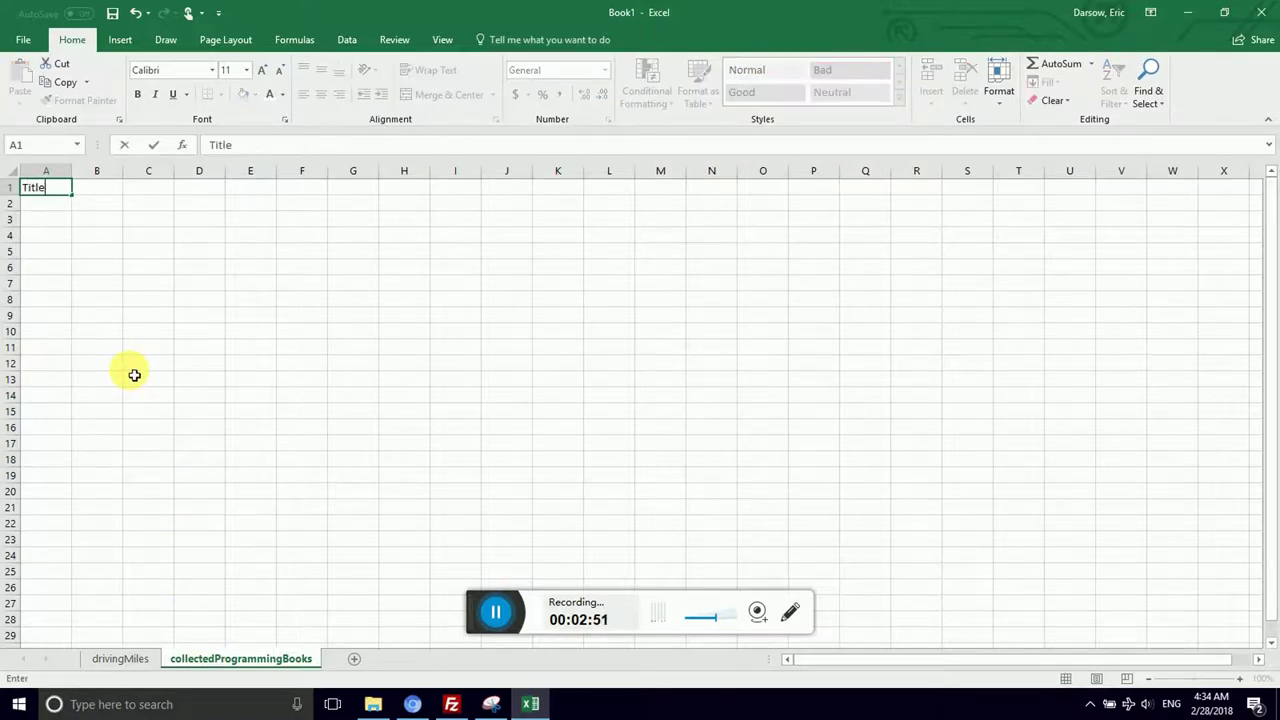
key("Tab")
type("Author")
key("Tab")
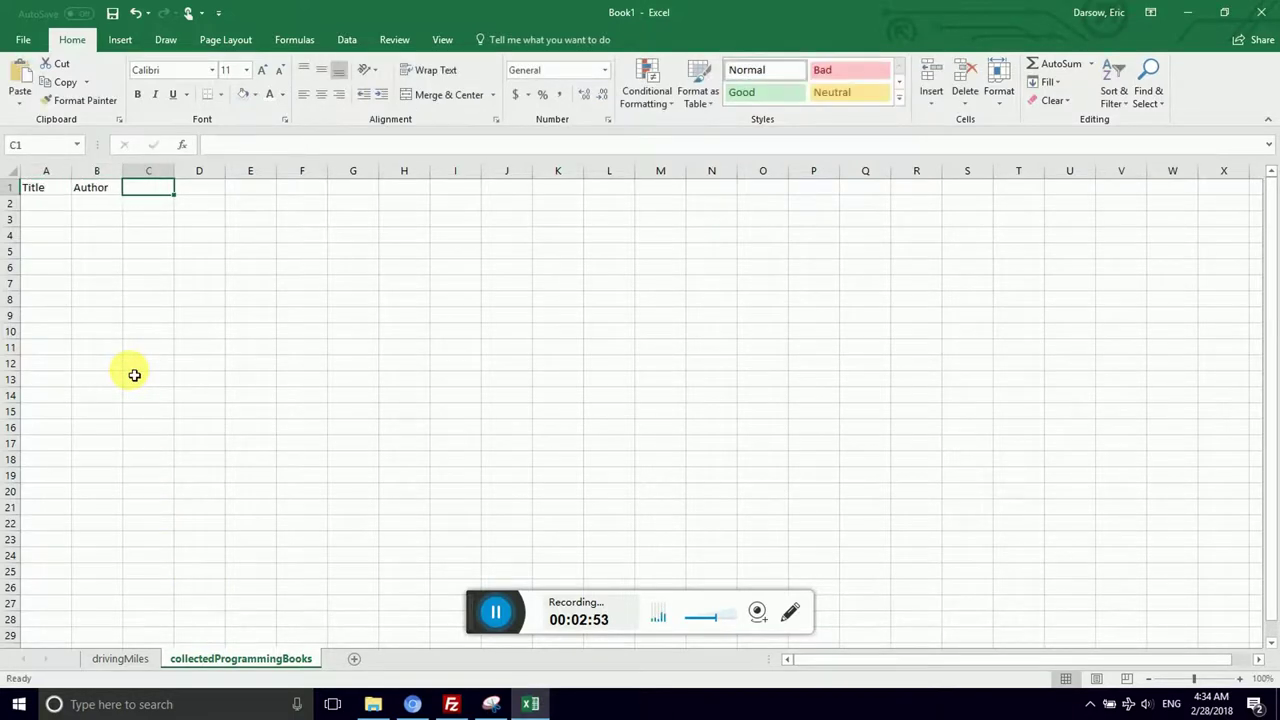
type("Edit")
key("Tab")
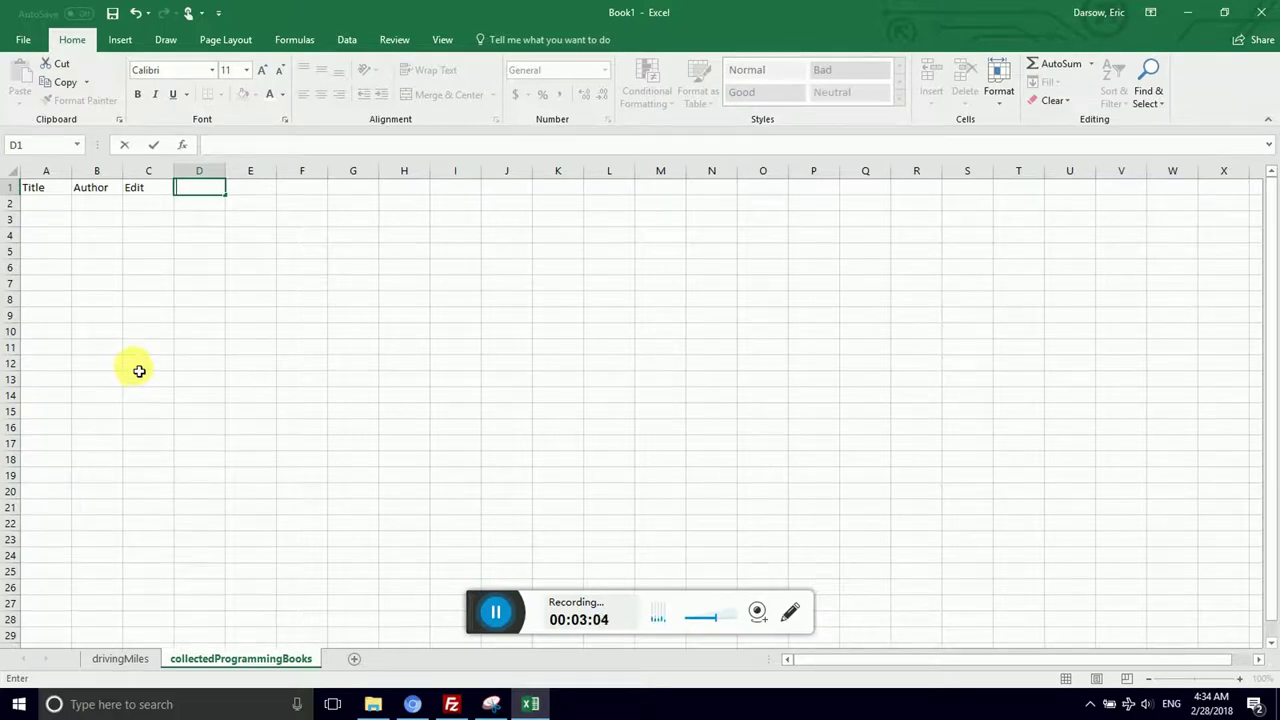
type("sdflkja")
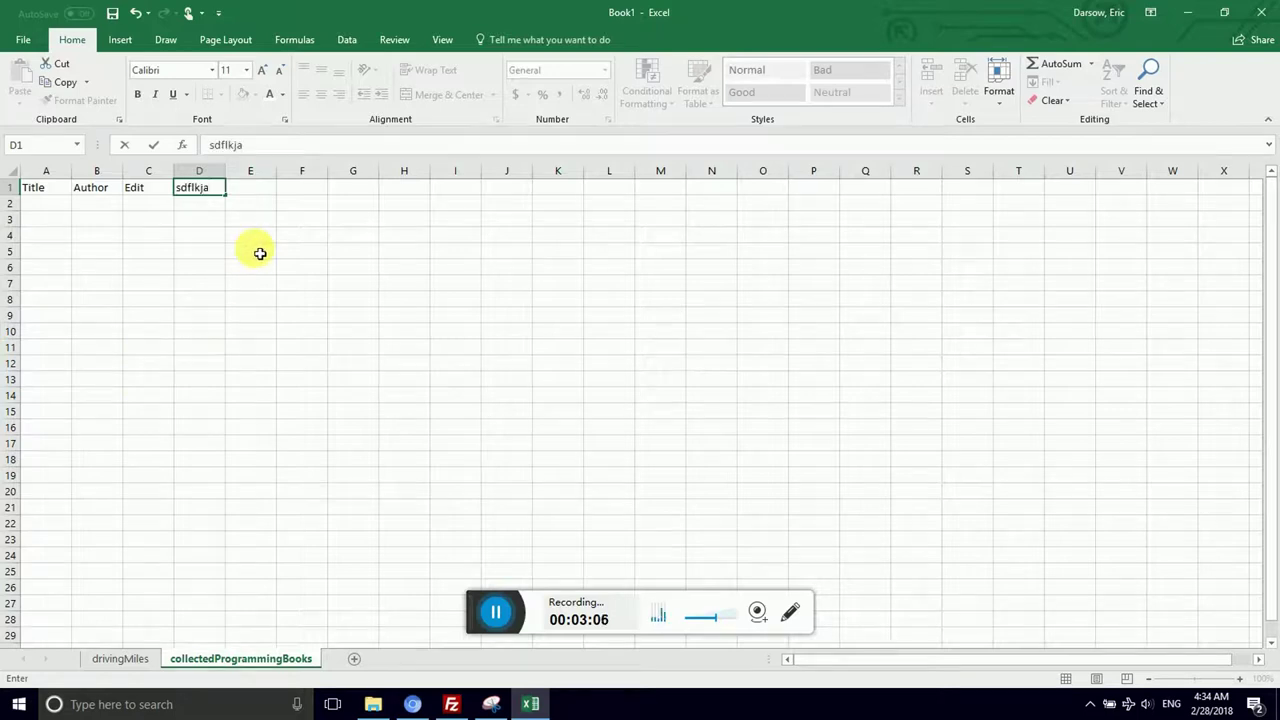
key("Return")
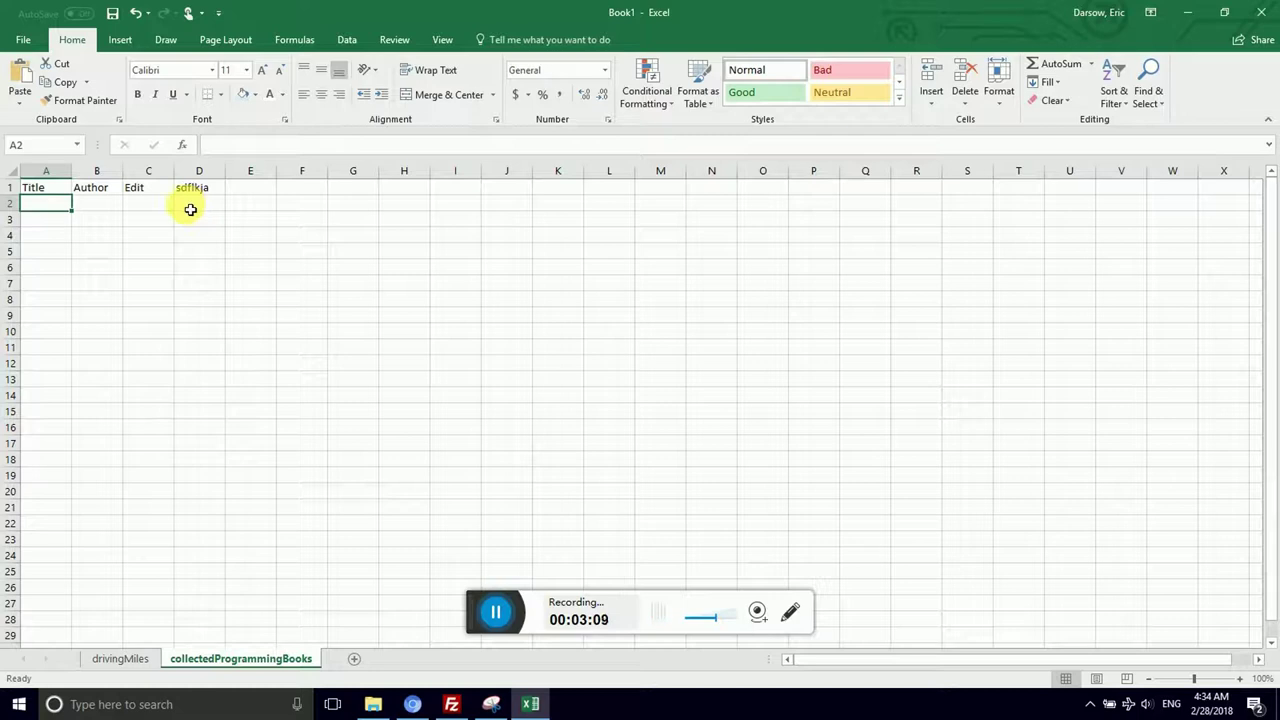
left_click(99, 190)
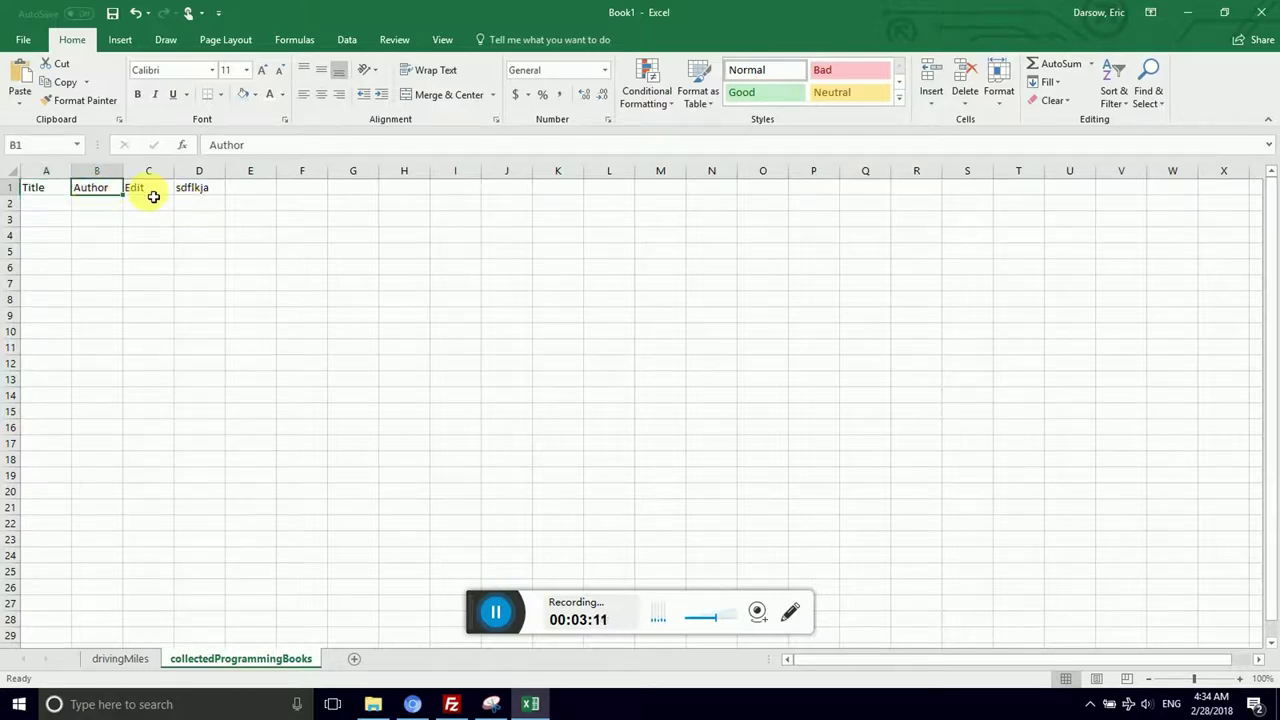
key("Right")
key("Right")
key("Right")
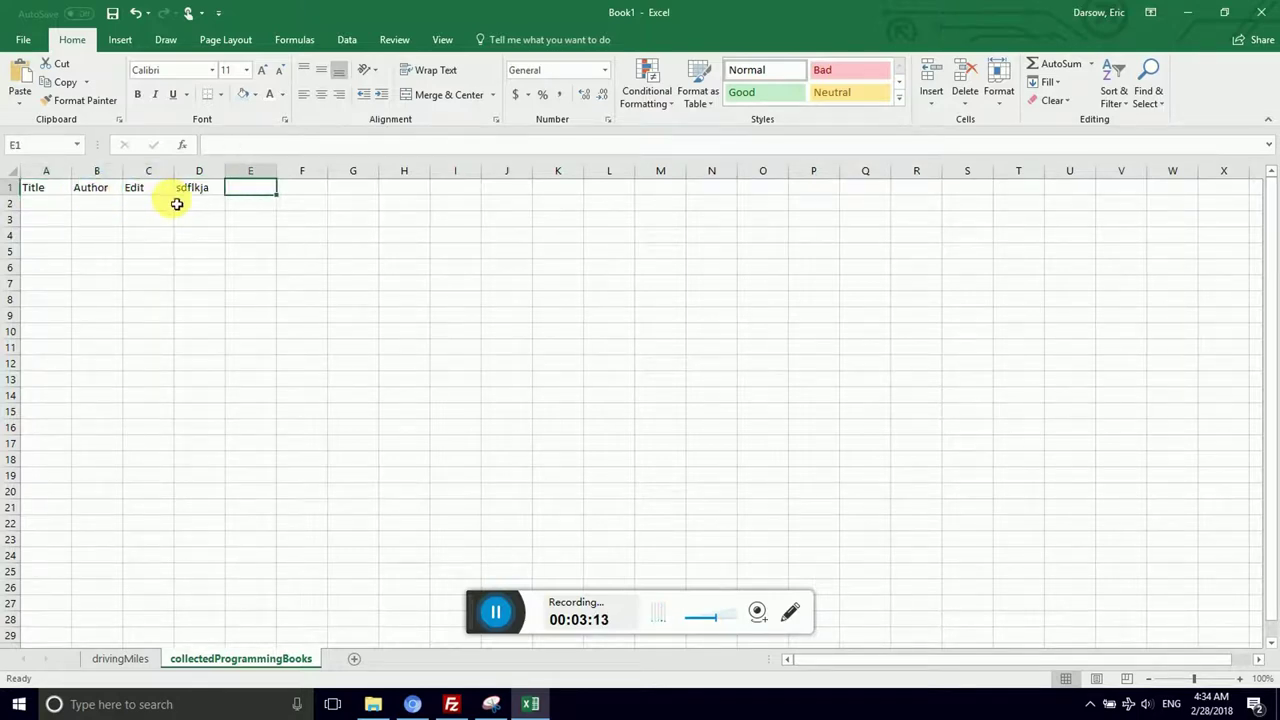
key("Left")
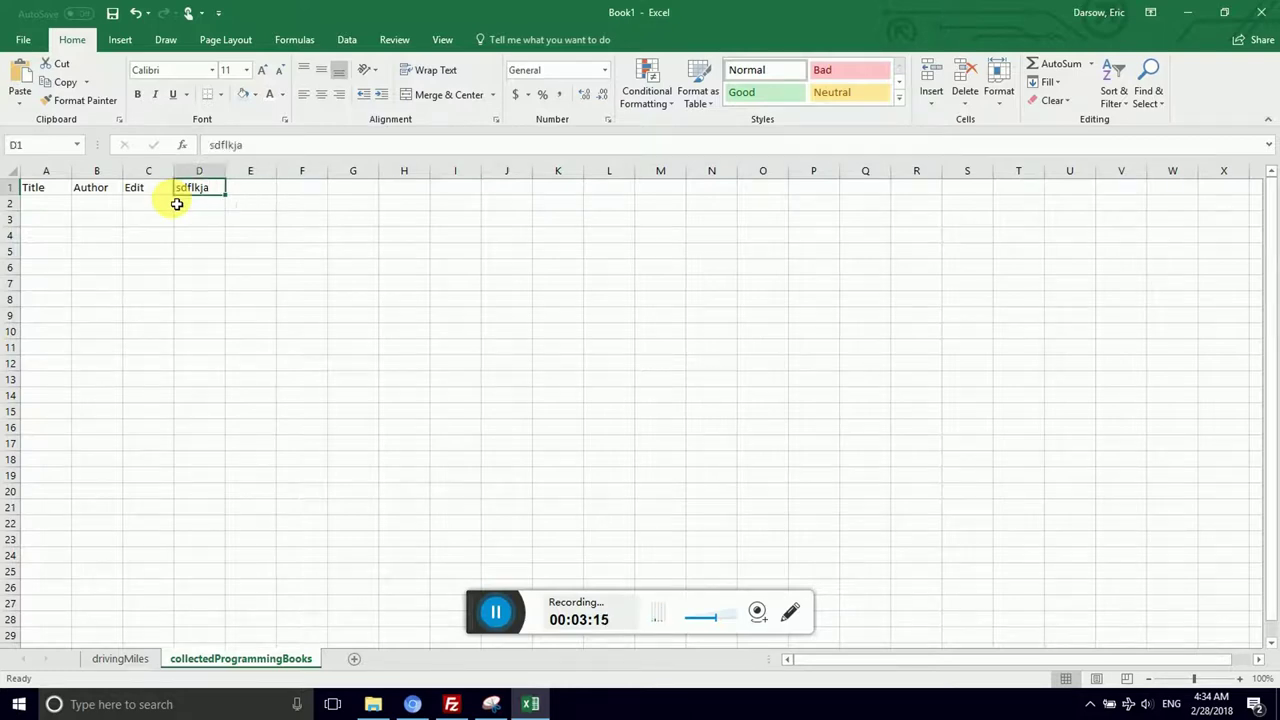
key("Left")
key("Right")
key("Left")
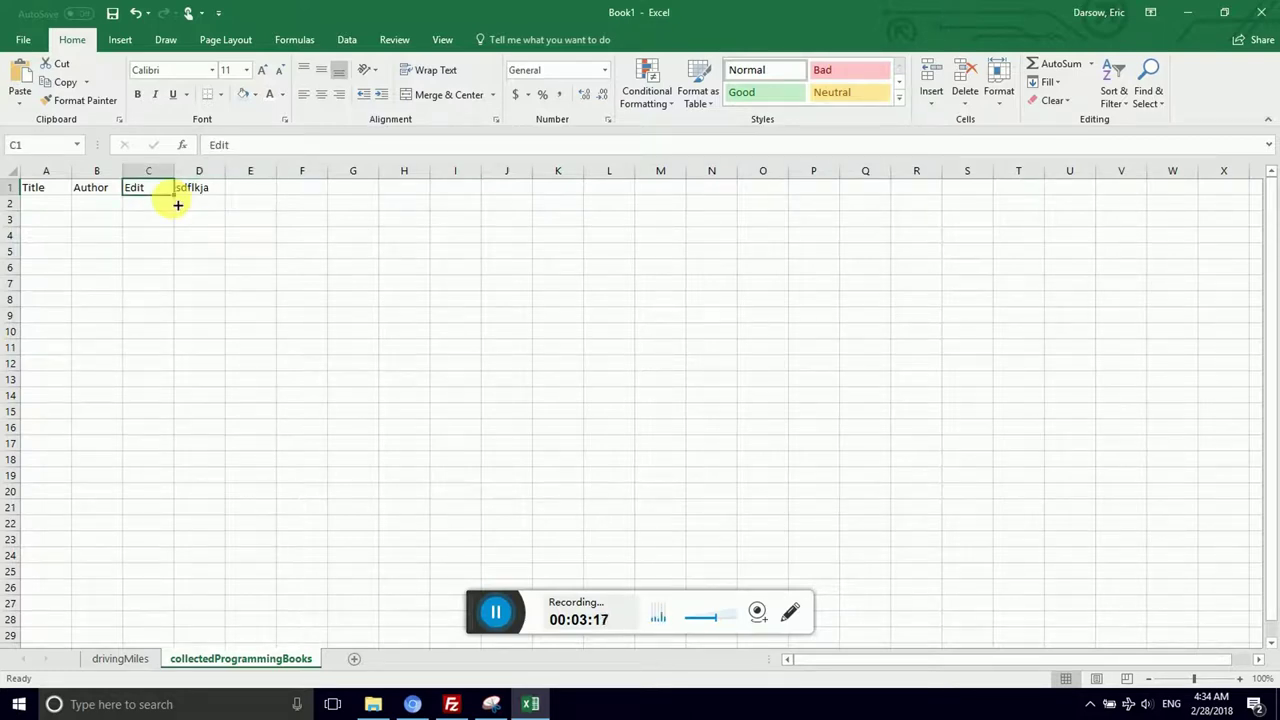
key("Right")
key("Right")
key("Right")
key("Down")
key("Left")
key("Down")
key("Left")
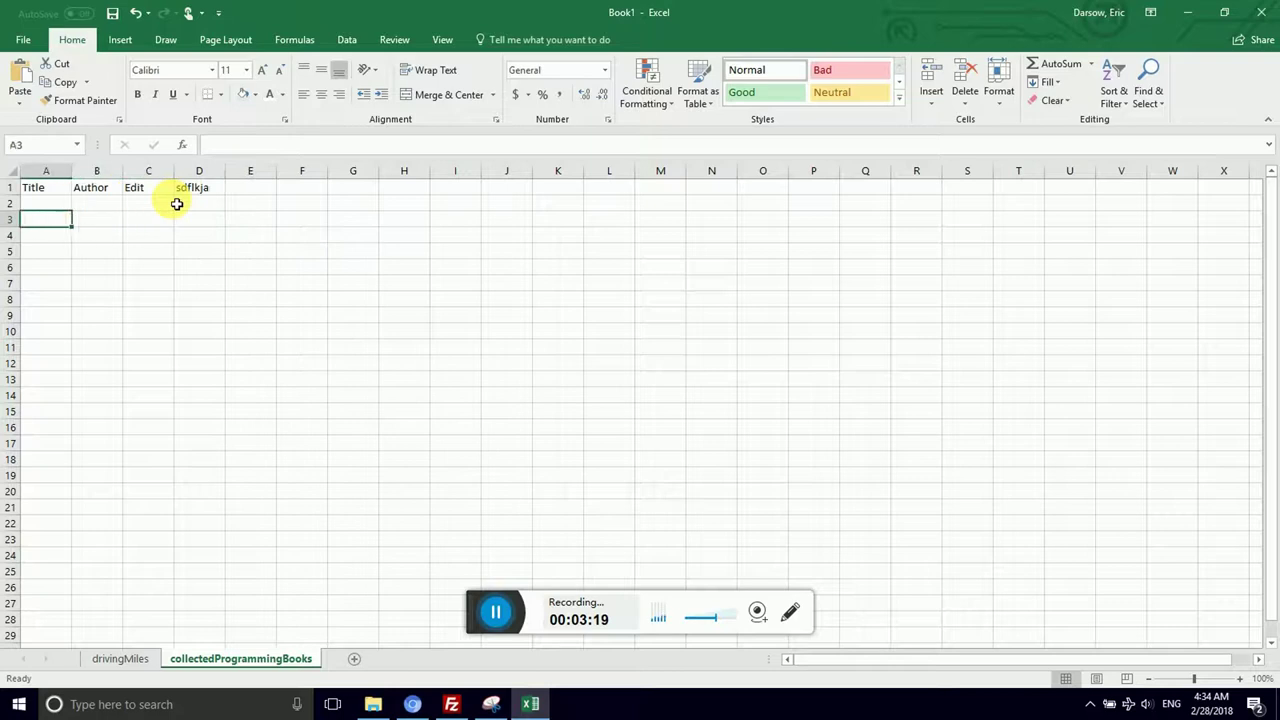
key("Up")
key("Up")
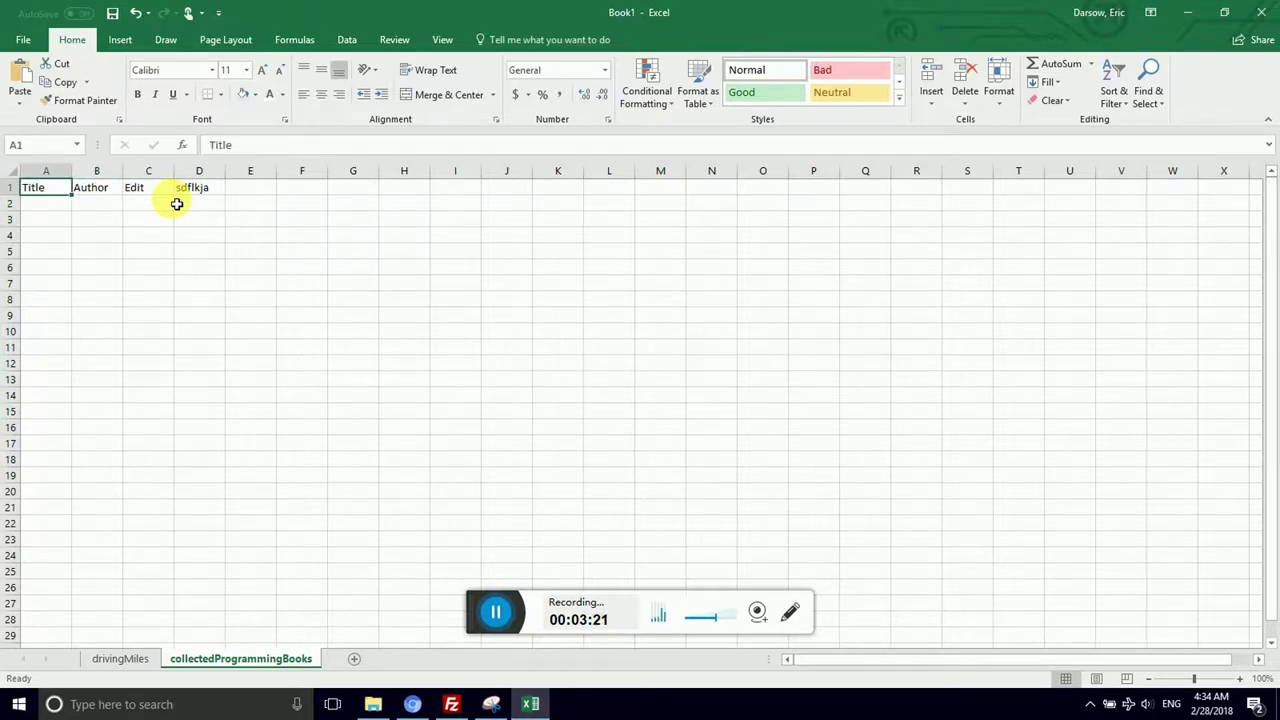
key("Down")
key("Down")
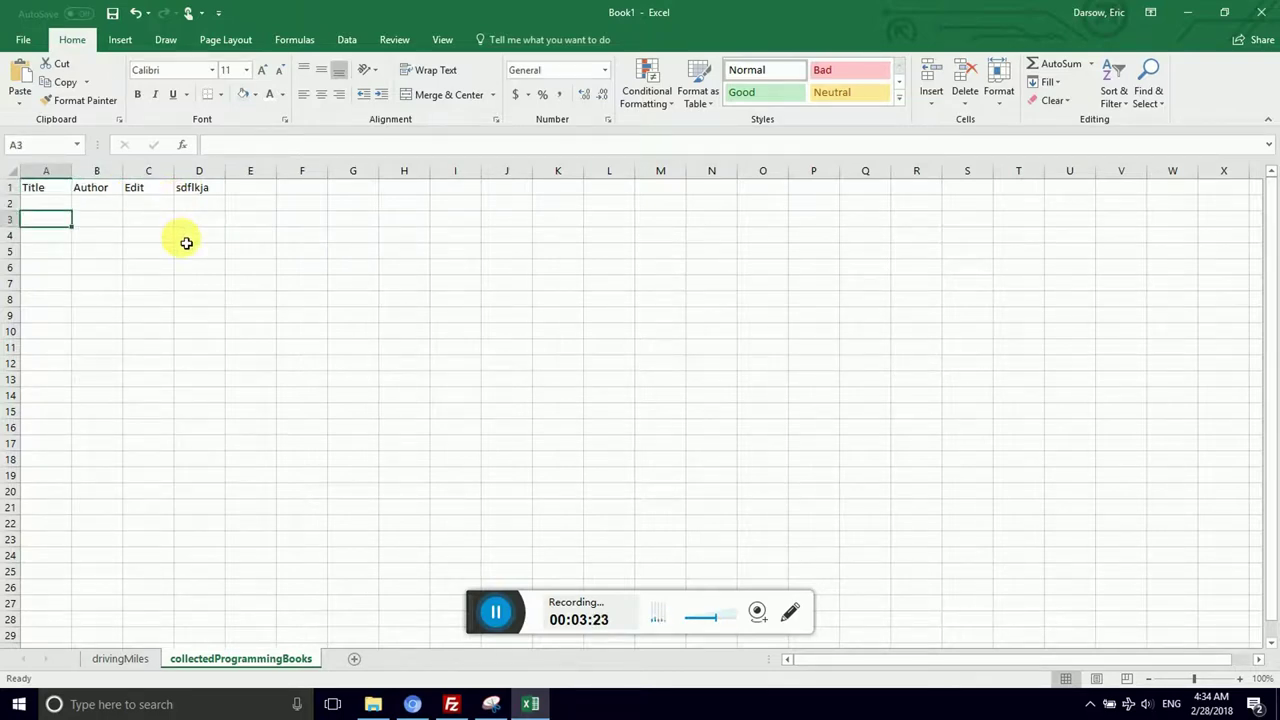
key("Up")
key("Up")
key("Right")
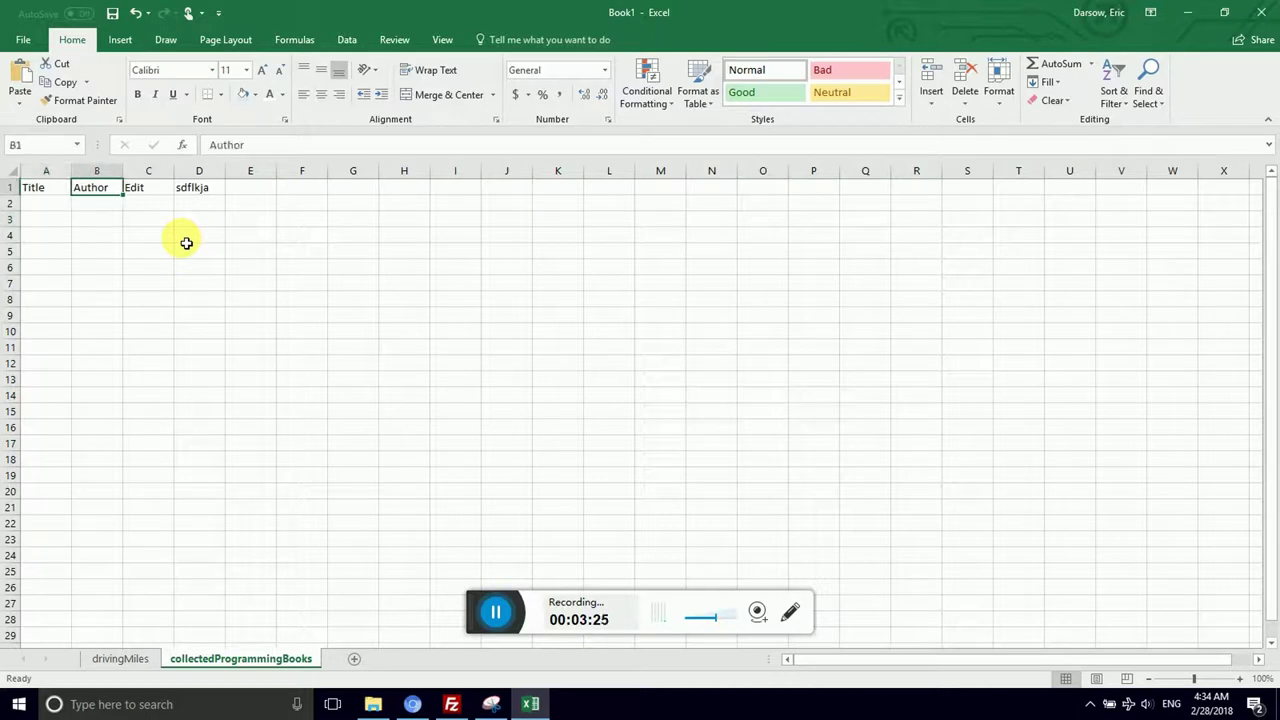
key("Right")
key("Right")
key("Left")
key("Left")
key("Left")
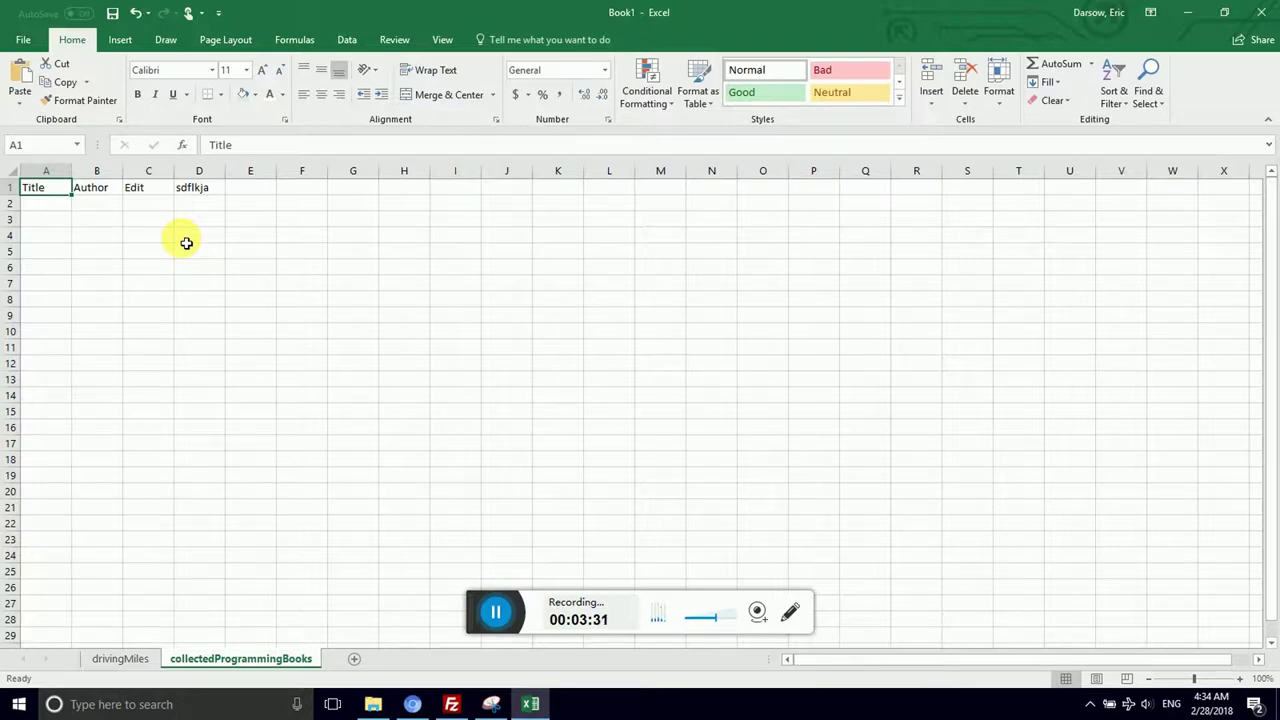
key("Down")
key("Up")
key("Right")
key("Right")
key("Right")
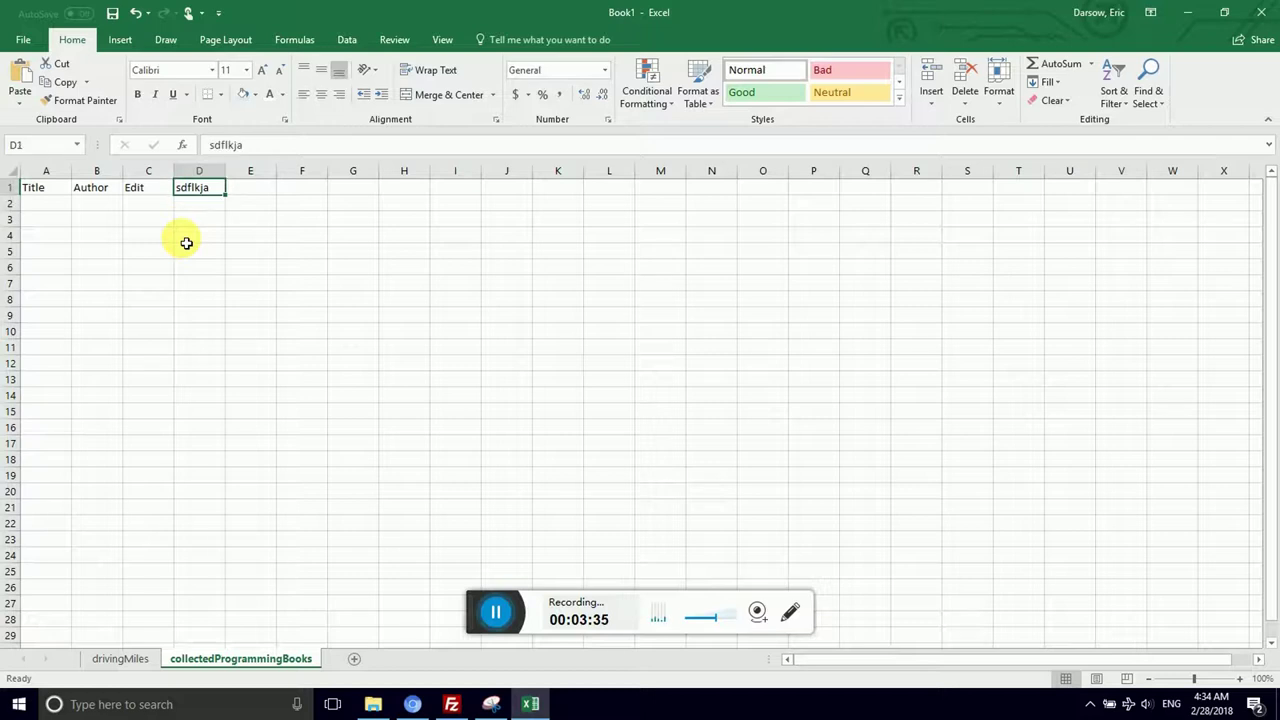
key("Left")
key("Left")
key("Left")
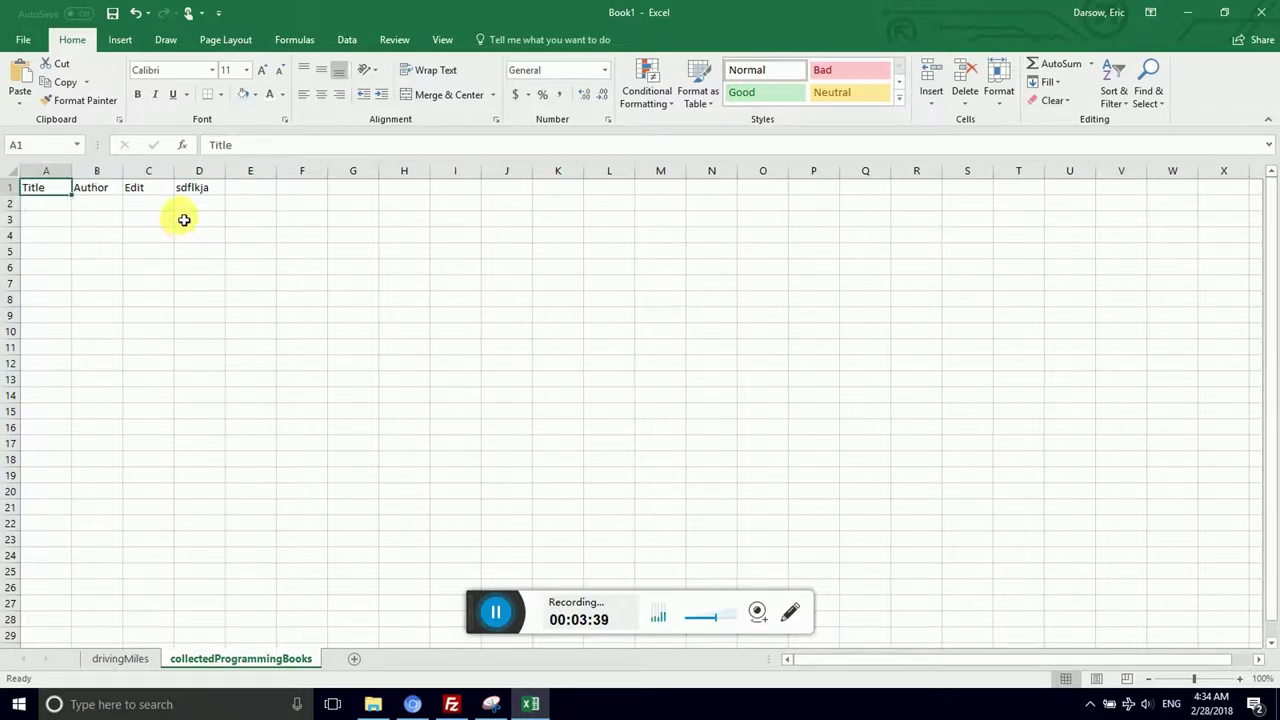
left_click(190, 195)
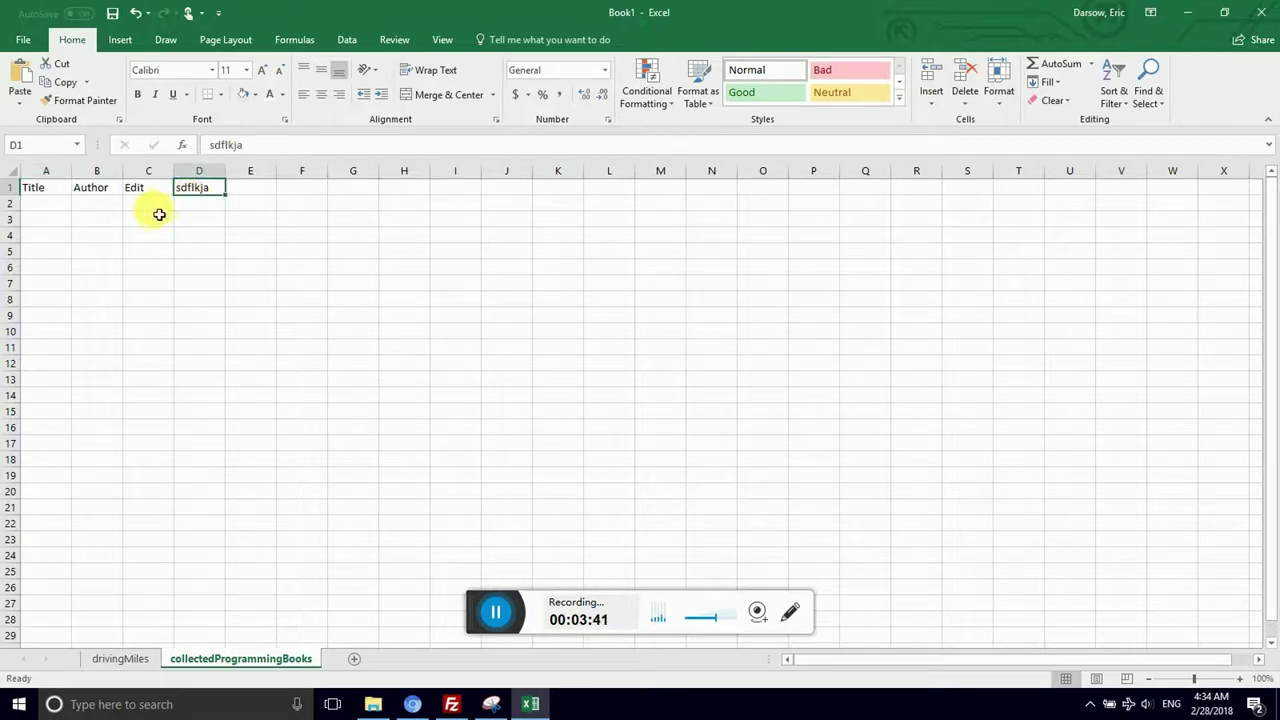
left_click(156, 220)
key("Up")
key("Up")
key("Left")
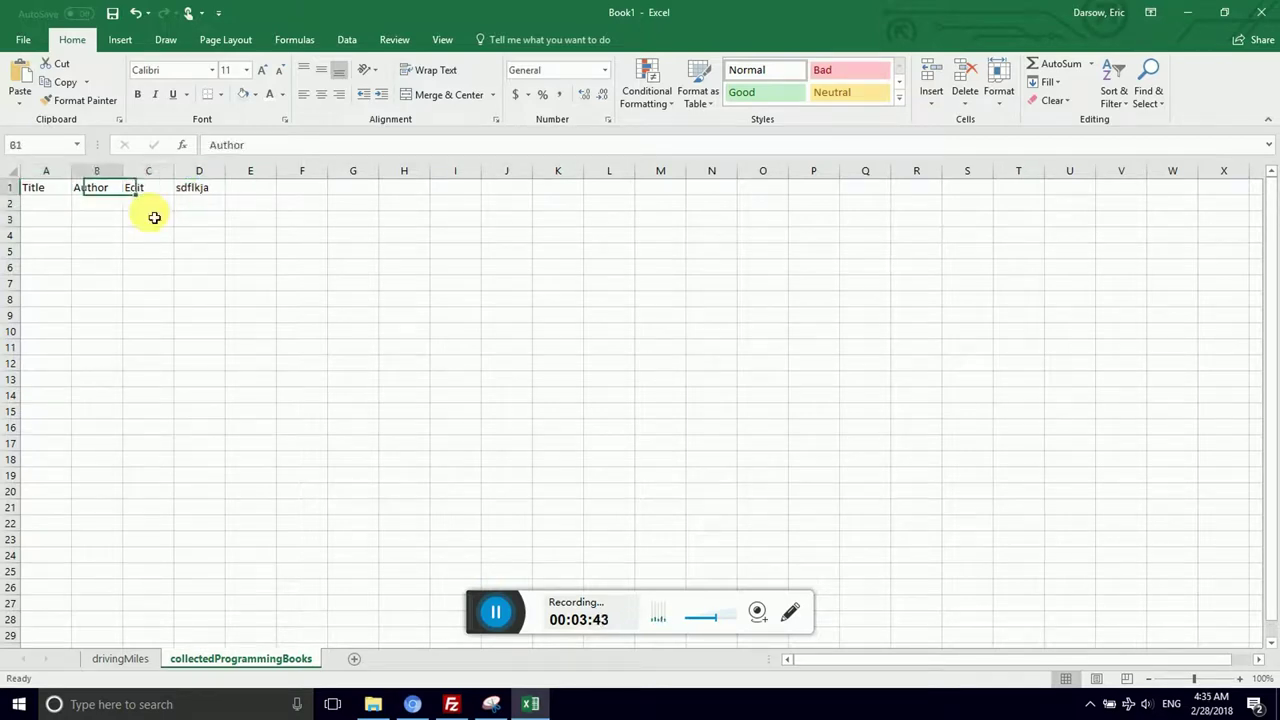
key("Left")
key("Right")
key("Right")
key("Right")
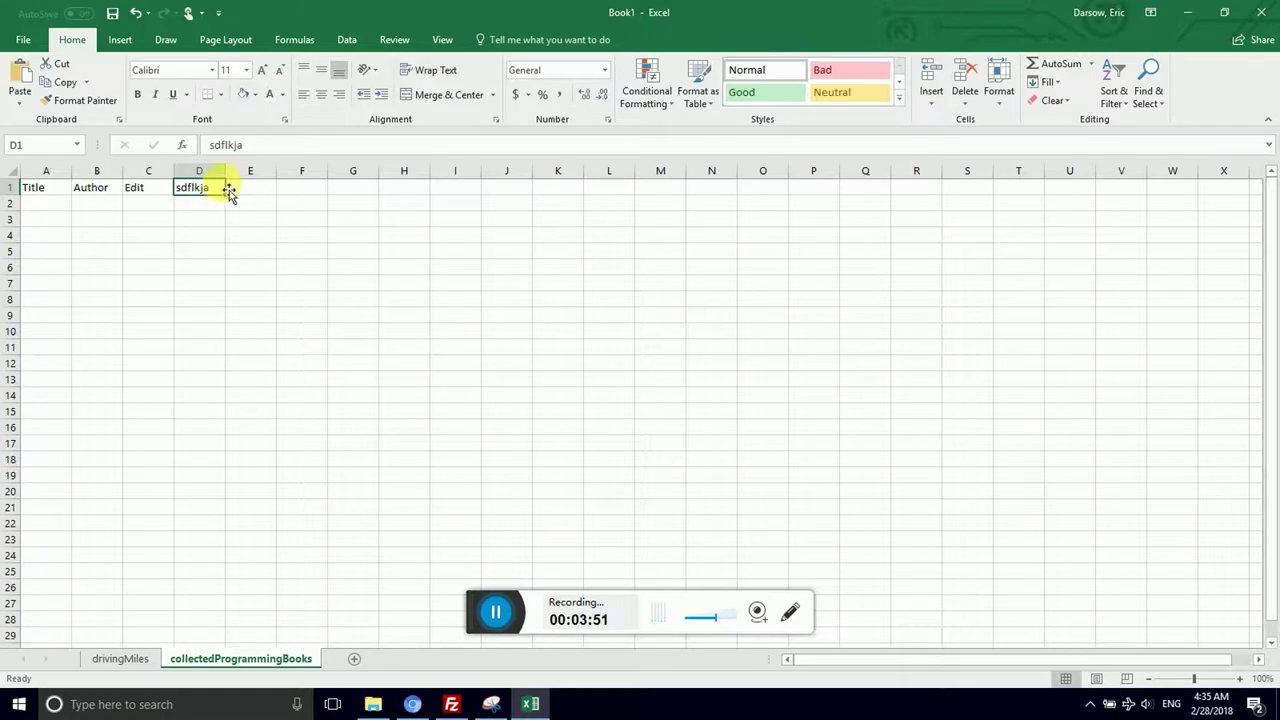
- Enter and leave edit mode on the D1 placeholder, keeping it unchanged
double_click(224, 192)
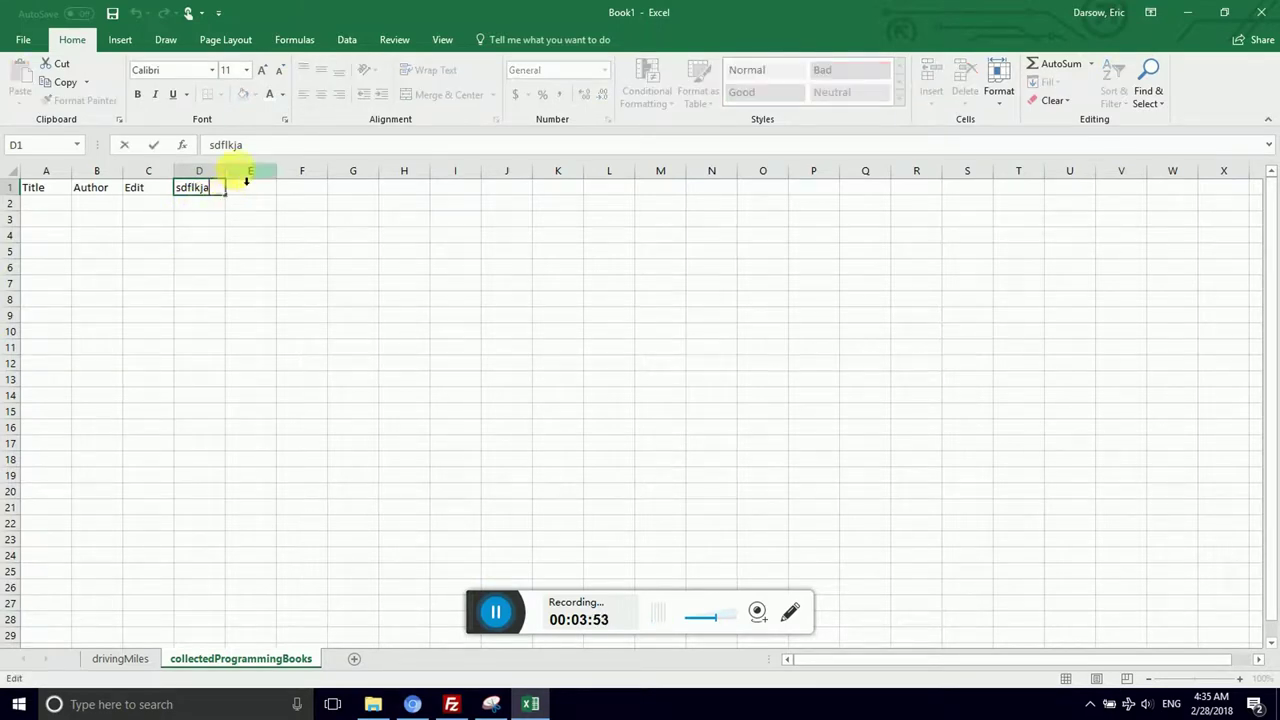
left_click(234, 200)
left_click(214, 193)
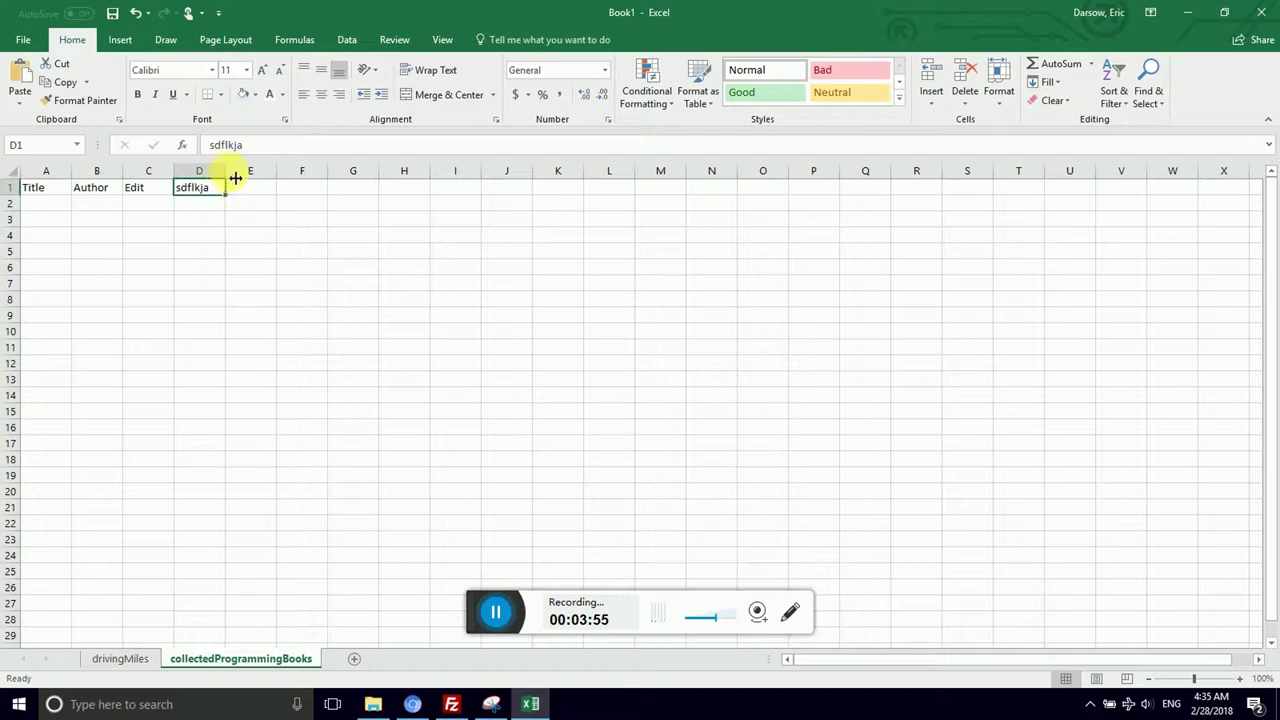
left_click(278, 146)
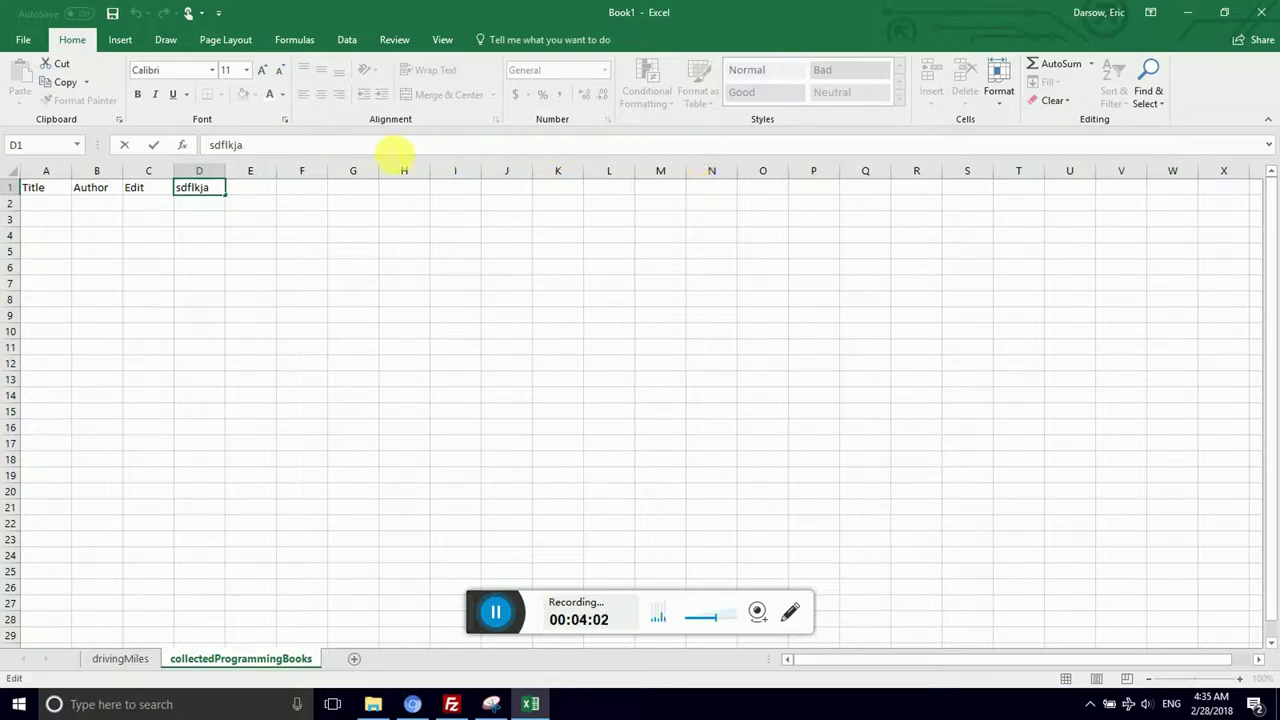
left_click(203, 208)
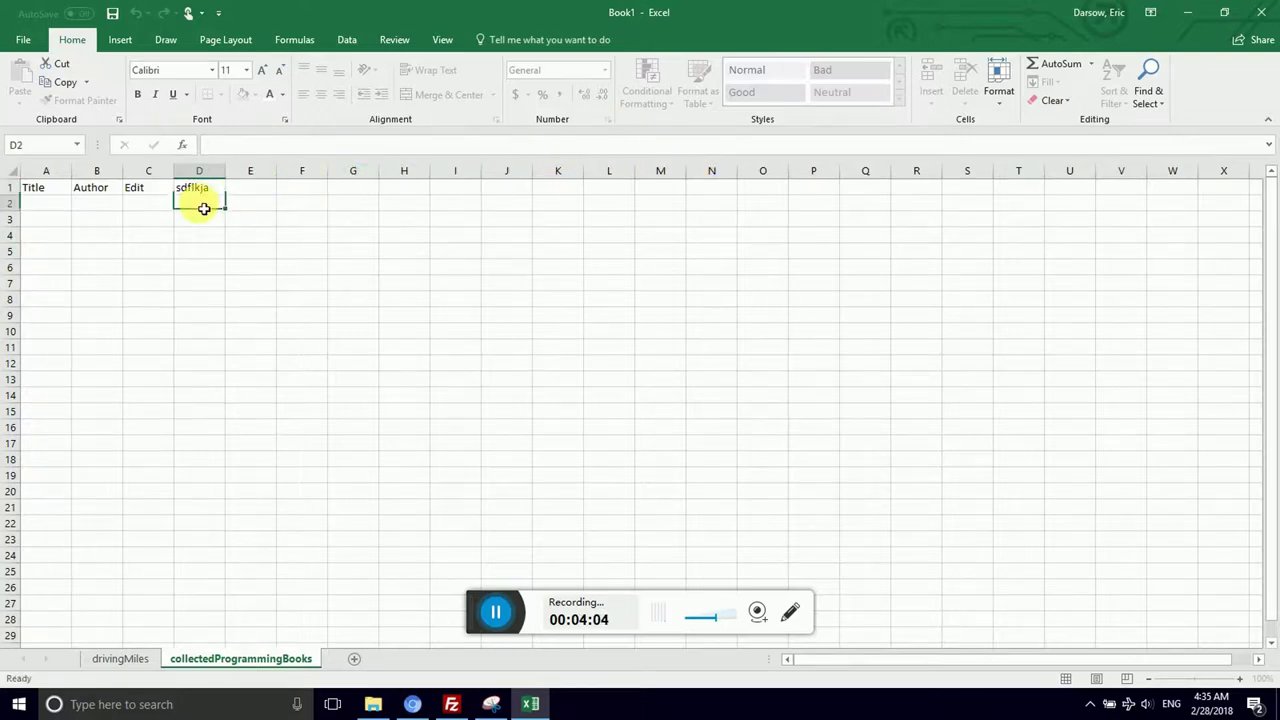
left_click(198, 192)
- Change the C1 header from Edit to Editor, undoing a stray '2' entry
left_click(160, 190)
type("2")
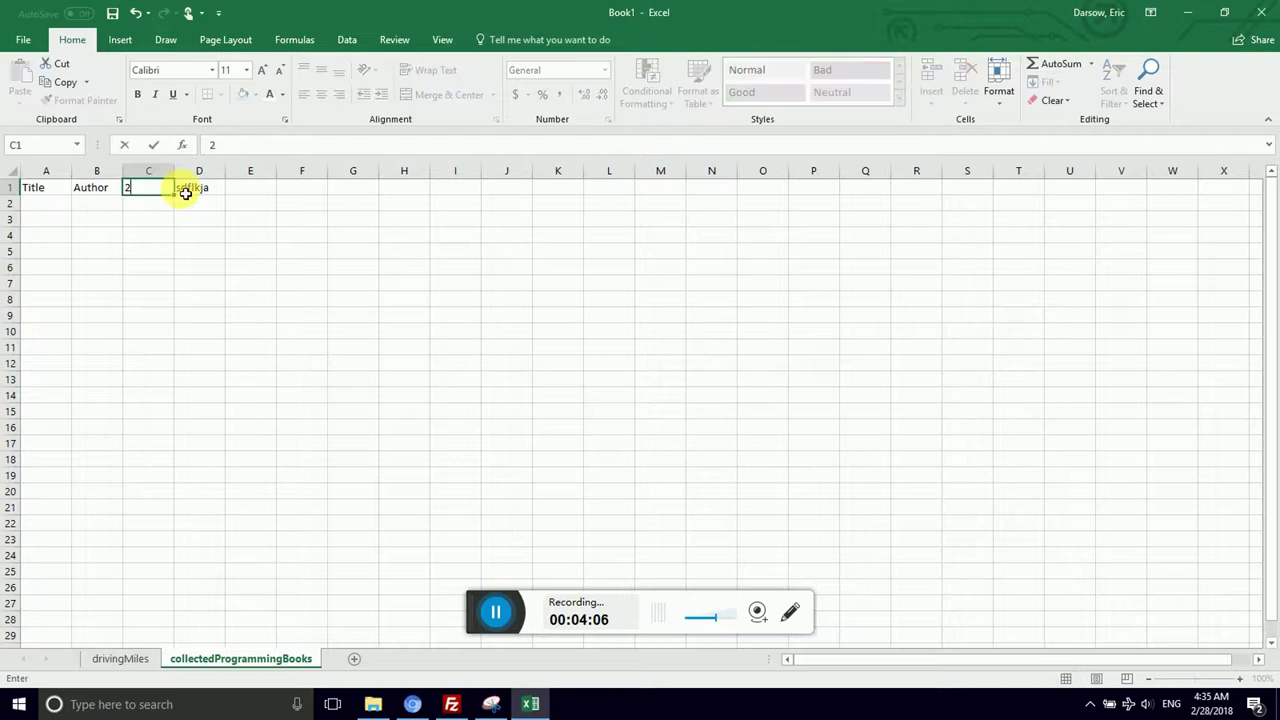
key("BackSpace")
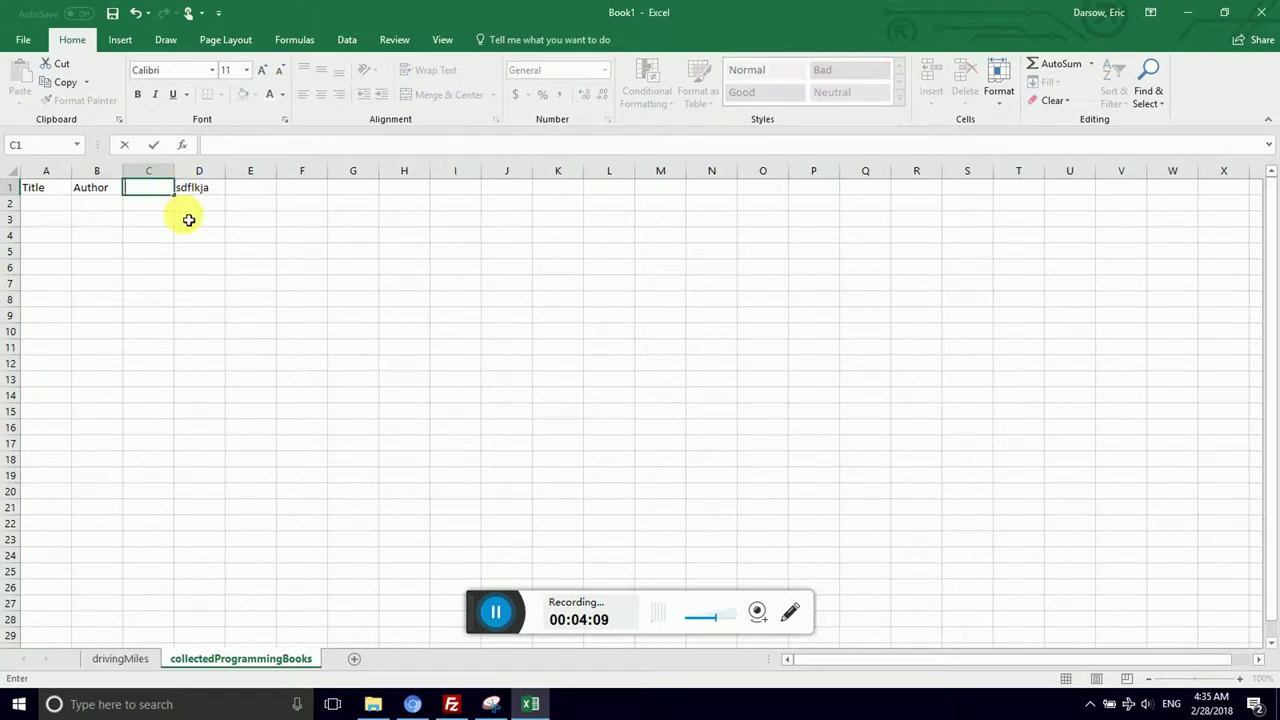
key("Escape")
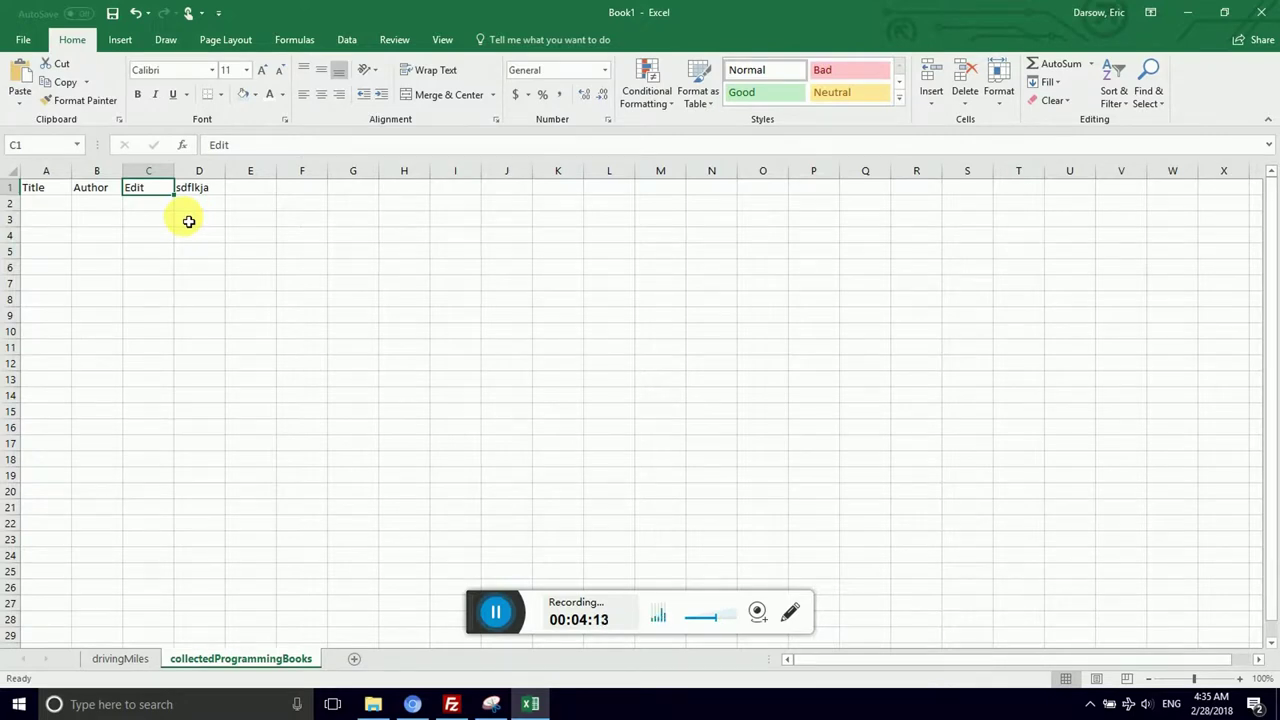
type("2")
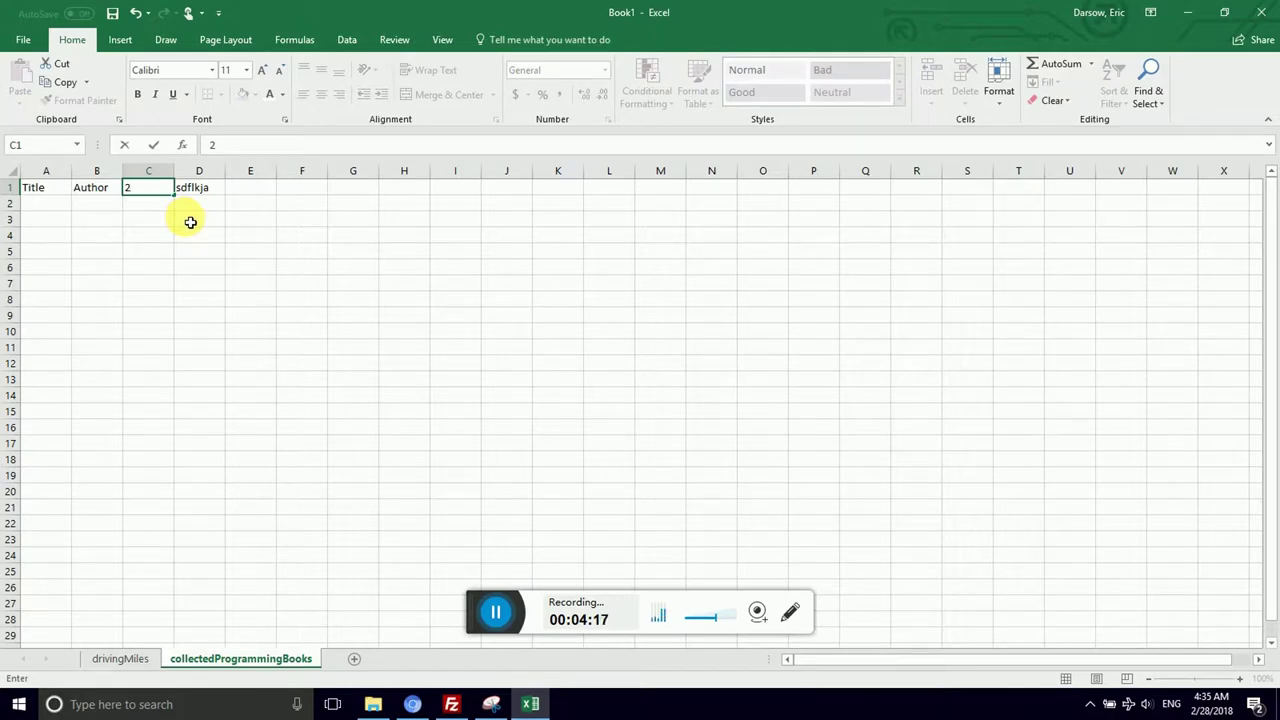
key("Return")
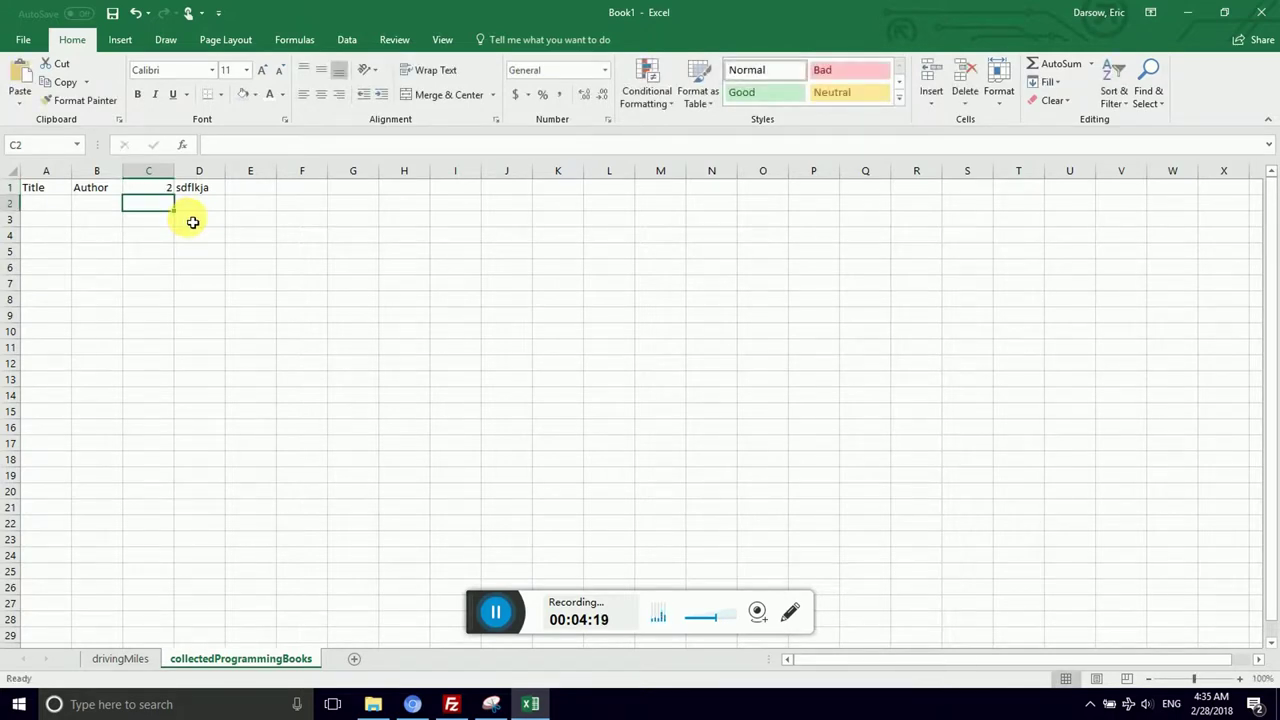
key("Up")
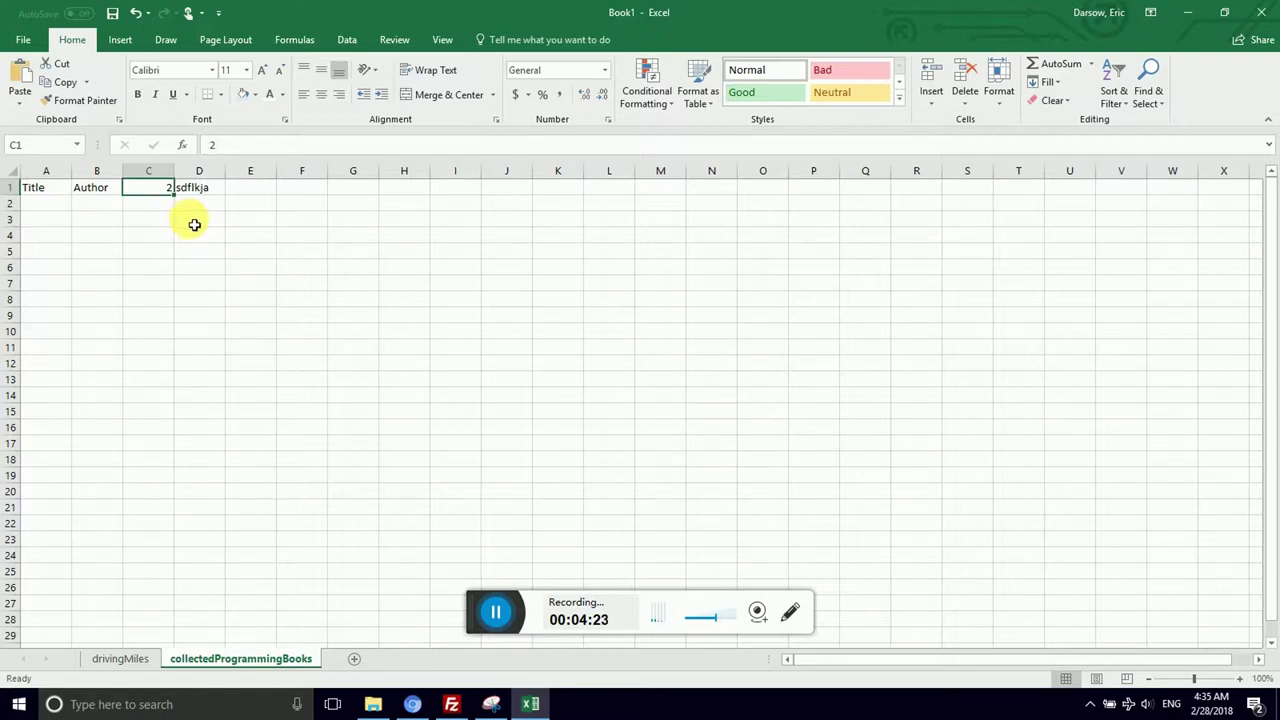
key("ctrl+z")
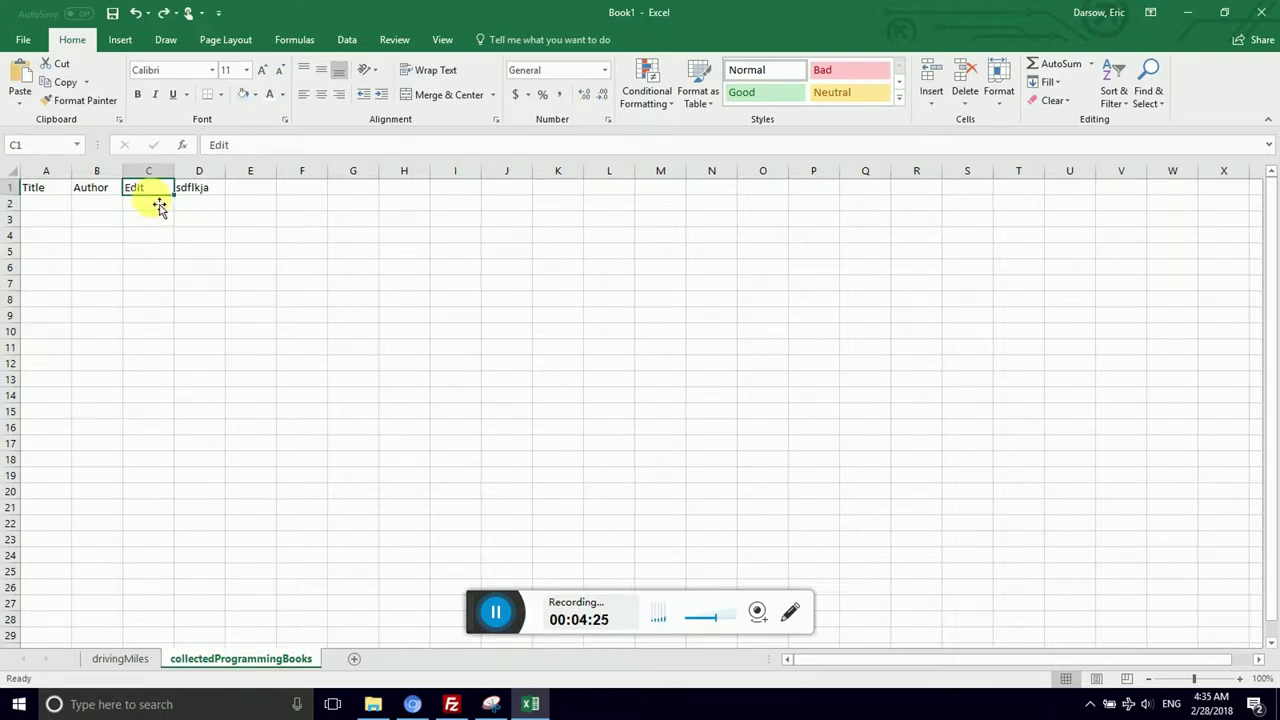
key("F2")
type("ot")
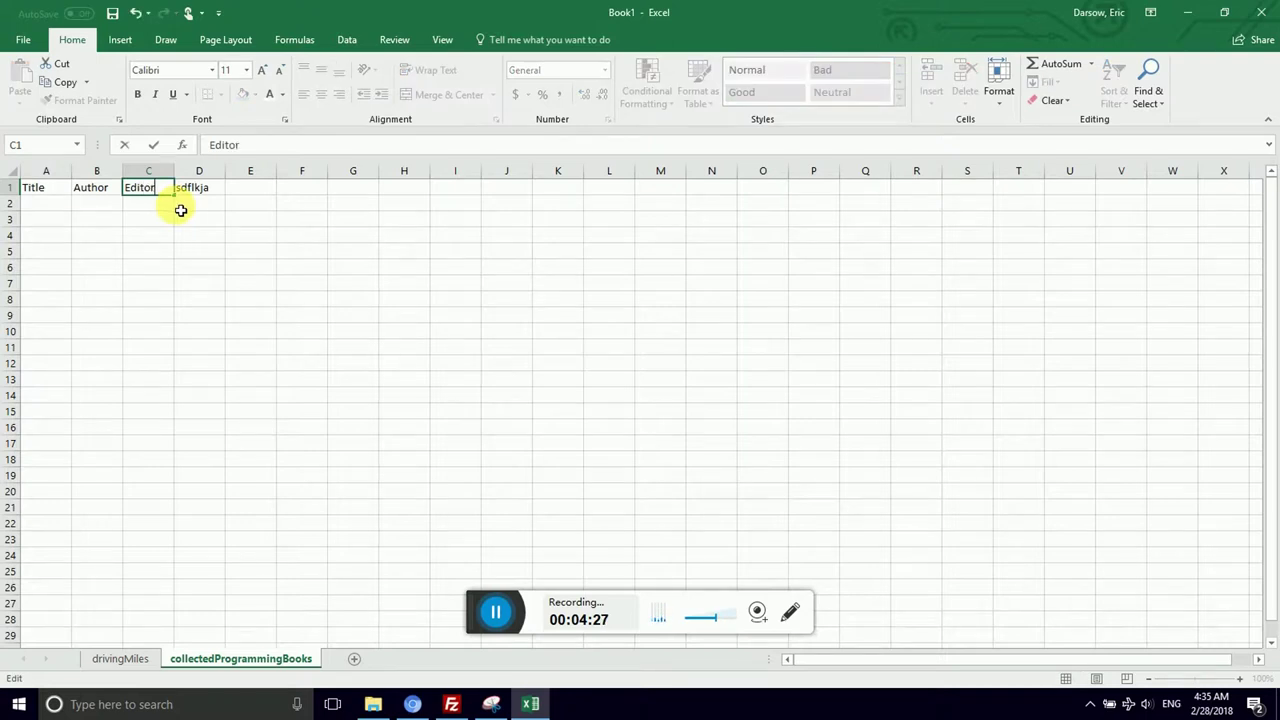
key("Tab")
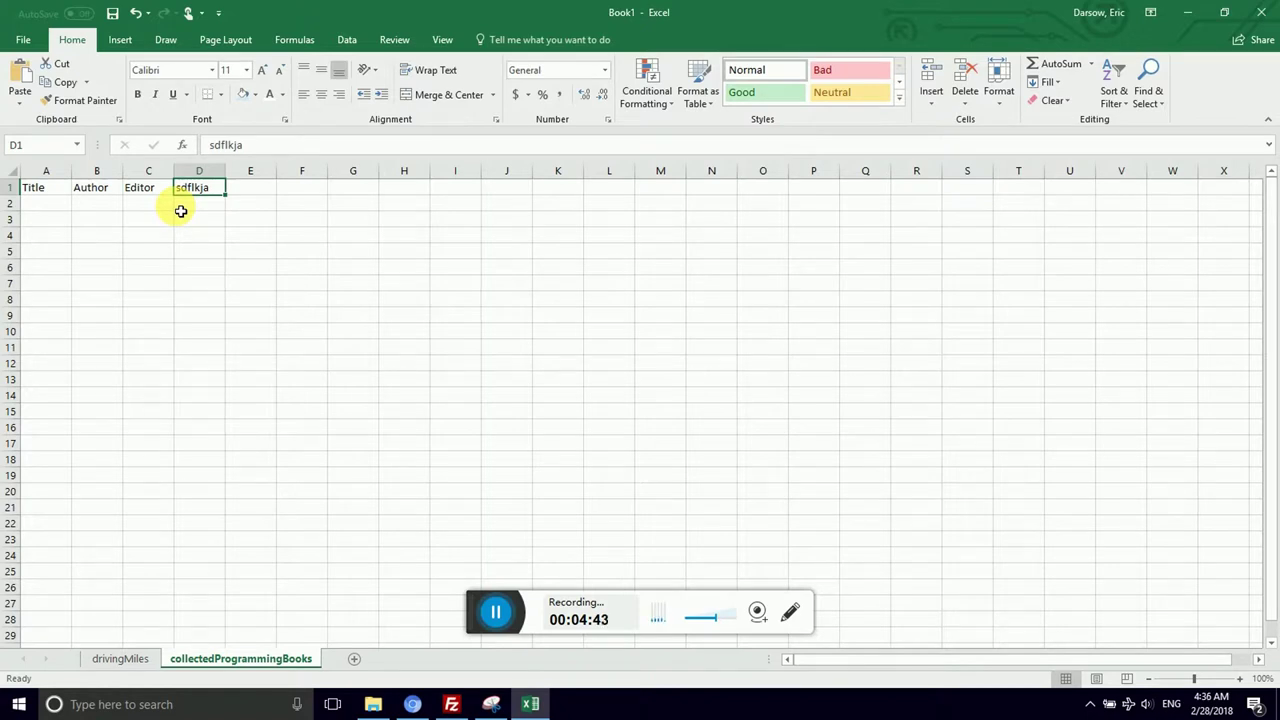
- Replace the D1 placeholder with 'Pages' and try wordings for the E1 rating header
type("Pa")
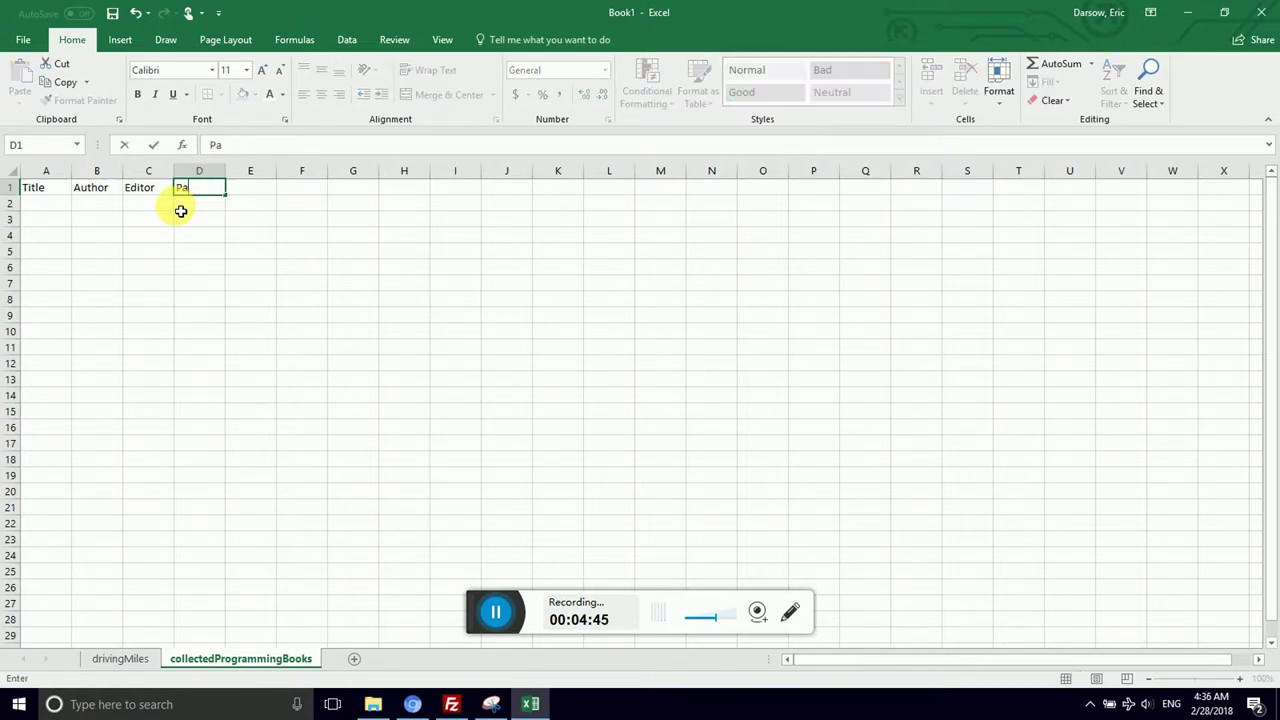
type("ges")
key("Tab")
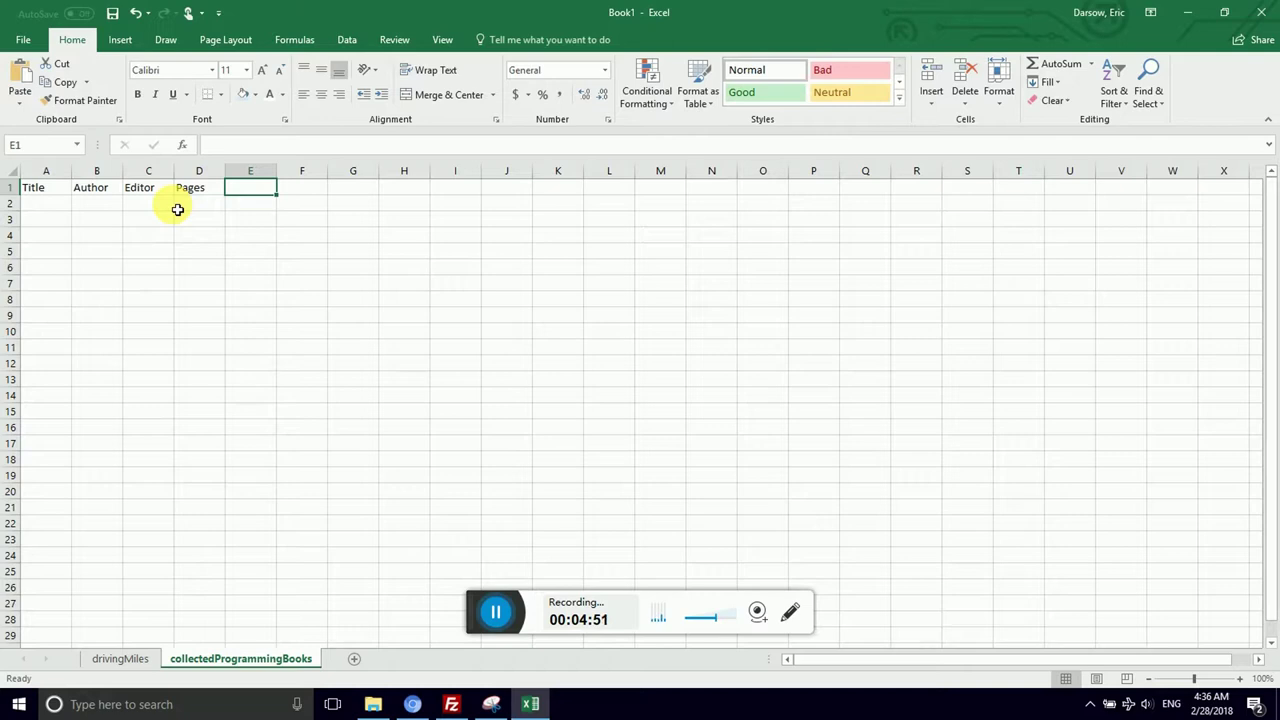
type("Rating")
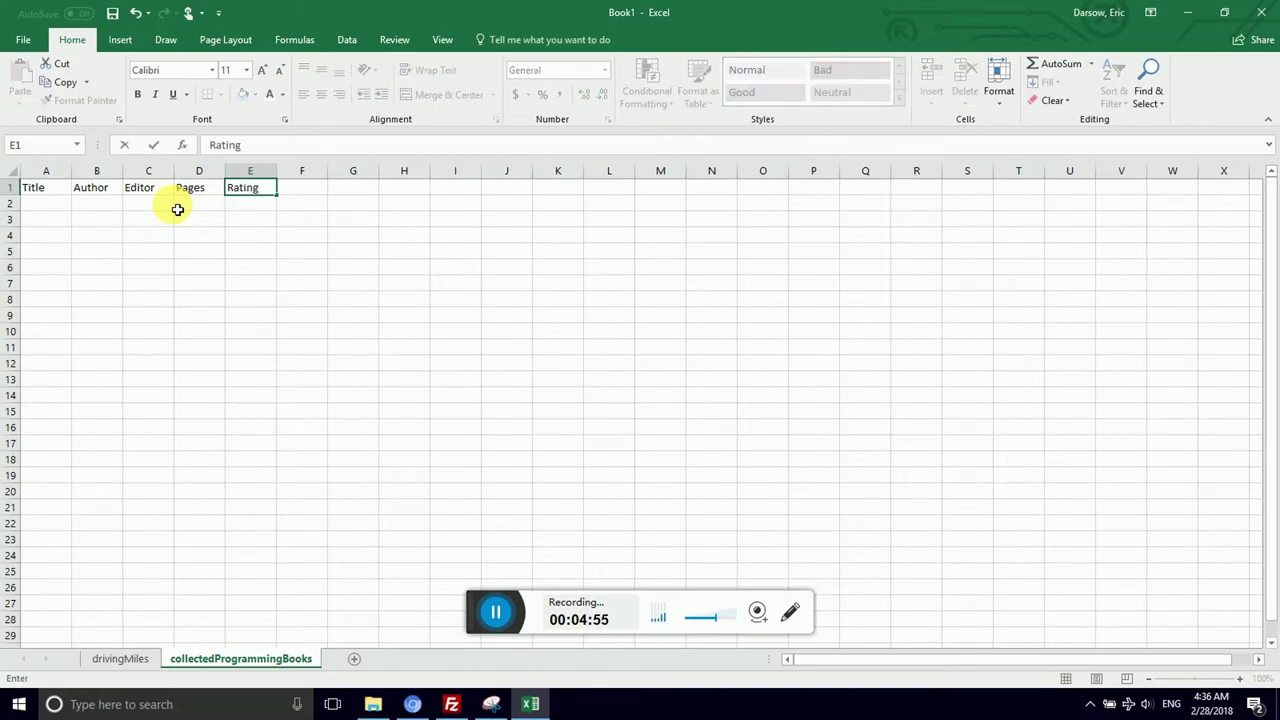
key("BackSpace")
key("BackSpace")
key("BackSpace")
key("BackSpace")
key("BackSpace")
key("BackSpace")
type("fivestar")
key("BackSpace")
key("BackSpace")
key("BackSpace")
key("BackSpace")
type("StarRating")
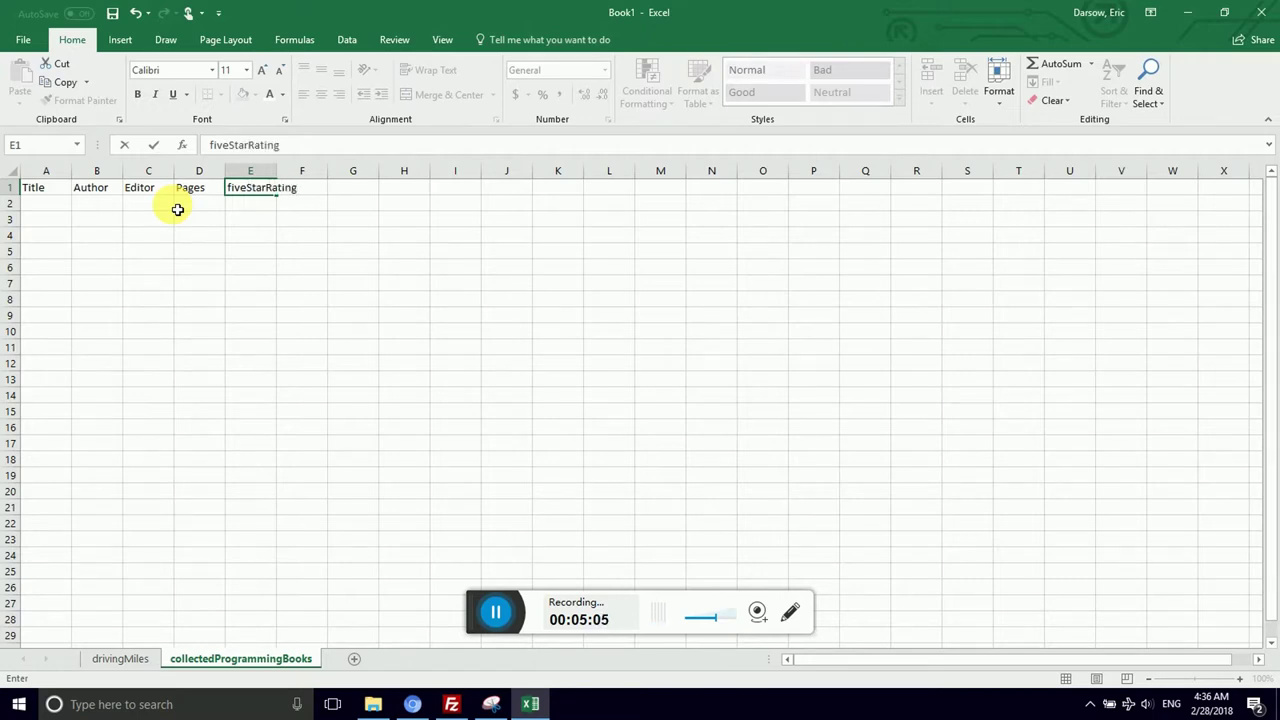
key("BackSpace")
key("BackSpace")
key("BackSpace")
key("BackSpace")
key("BackSpace")
key("BackSpace")
key("BackSpace")
key("BackSpace")
key("BackSpace")
key("BackSpace")
key("BackSpace")
key("BackSpace")
key("BackSpace")
key("BackSpace")
- Enter 'Five Star Rating' in E1 and commit it
type("Title")
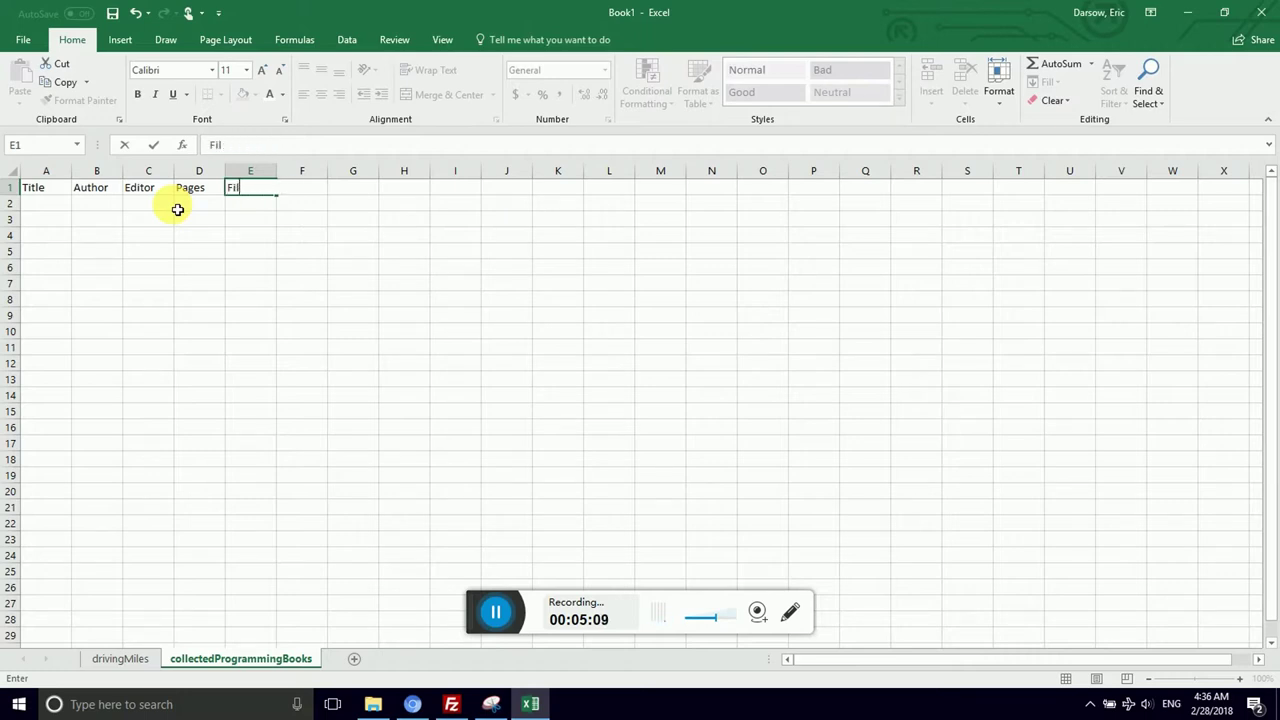
key("BackSpace")
key("BackSpace")
key("BackSpace")
key("BackSpace")
key("BackSpace")
type("Five Sta")
key("BackSpace")
type("ar Rating")
left_click(172, 207)
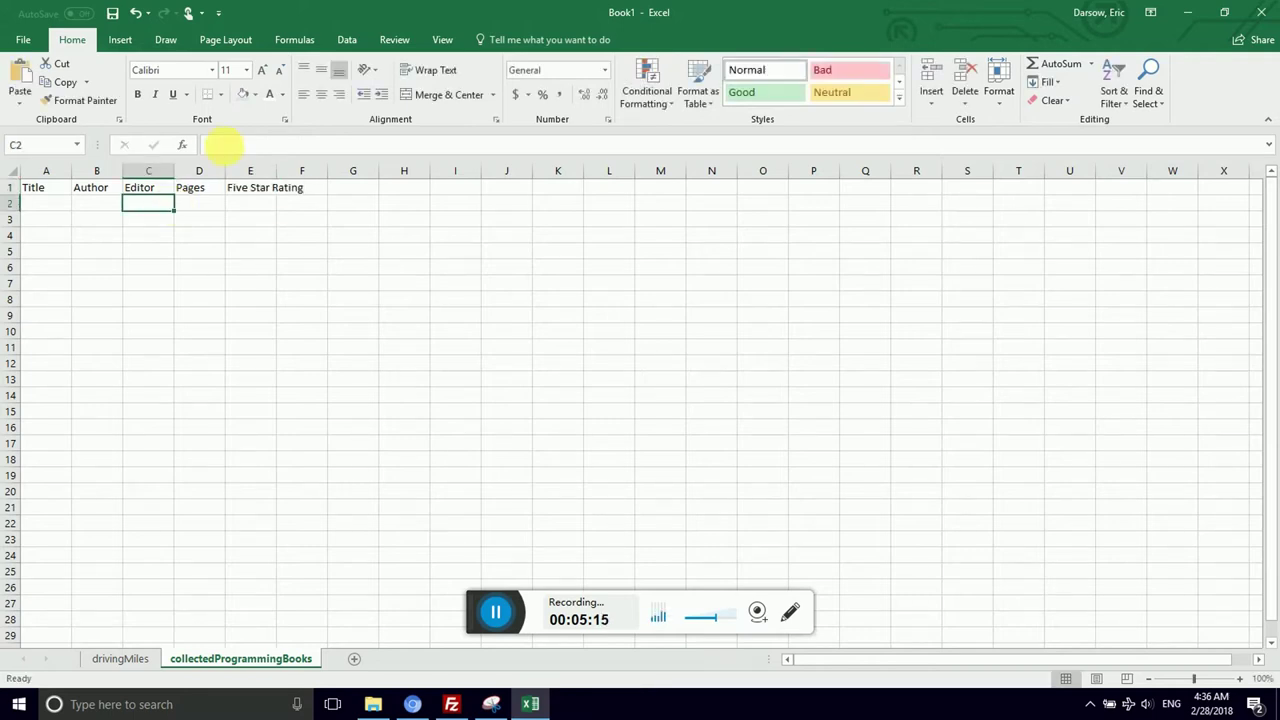
- Widen column E to fit Five Star Rating and enter 'Comments' in F1
left_click_drag(278, 171, 319, 171)
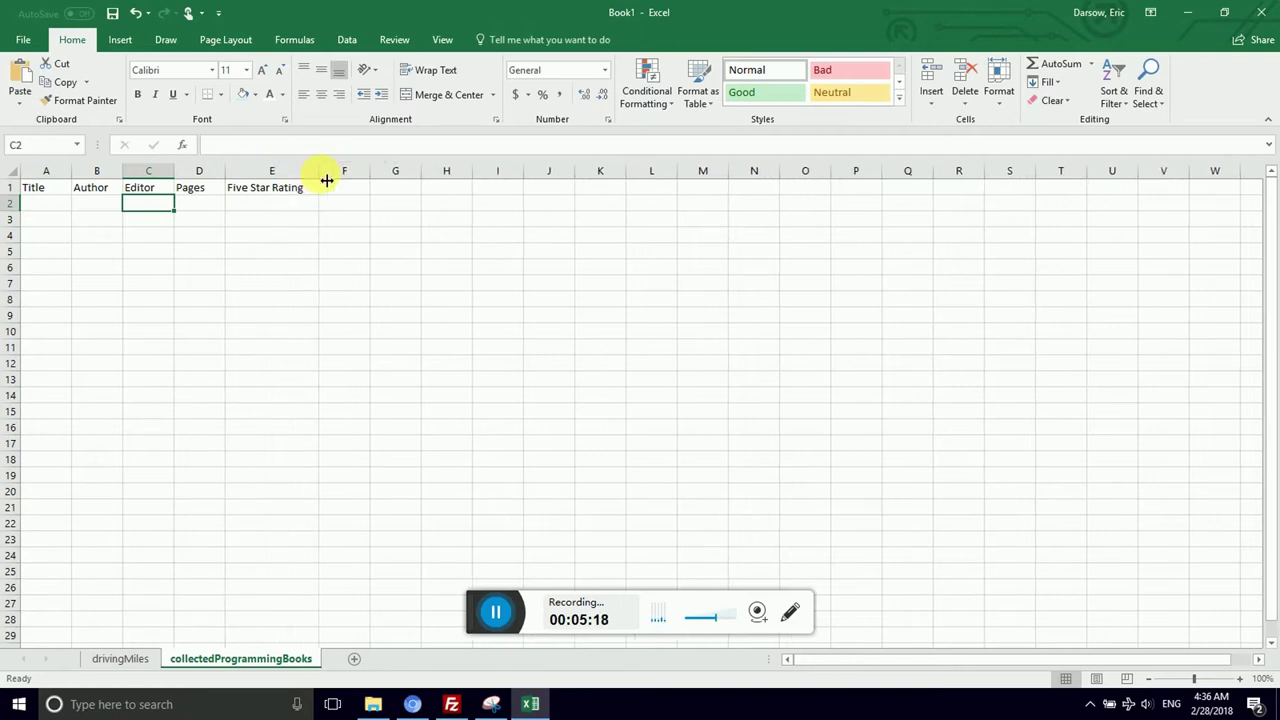
left_click(248, 189)
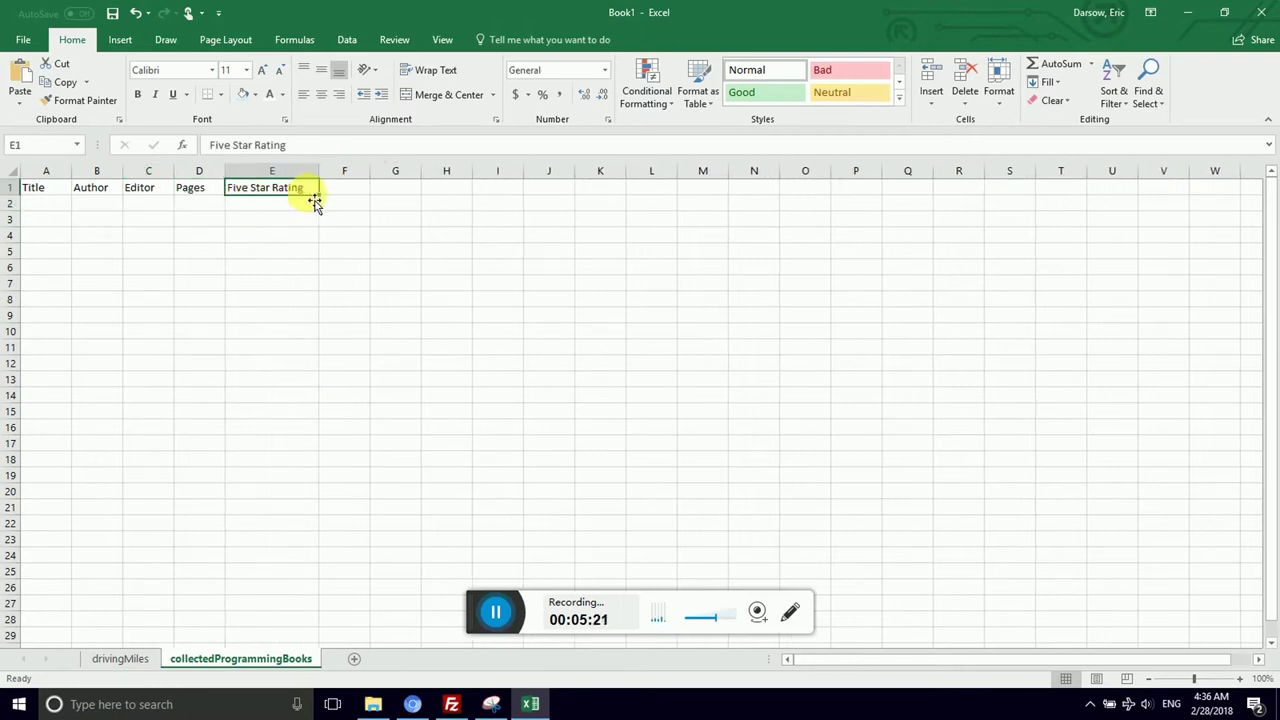
key("Tab")
type("Comments")
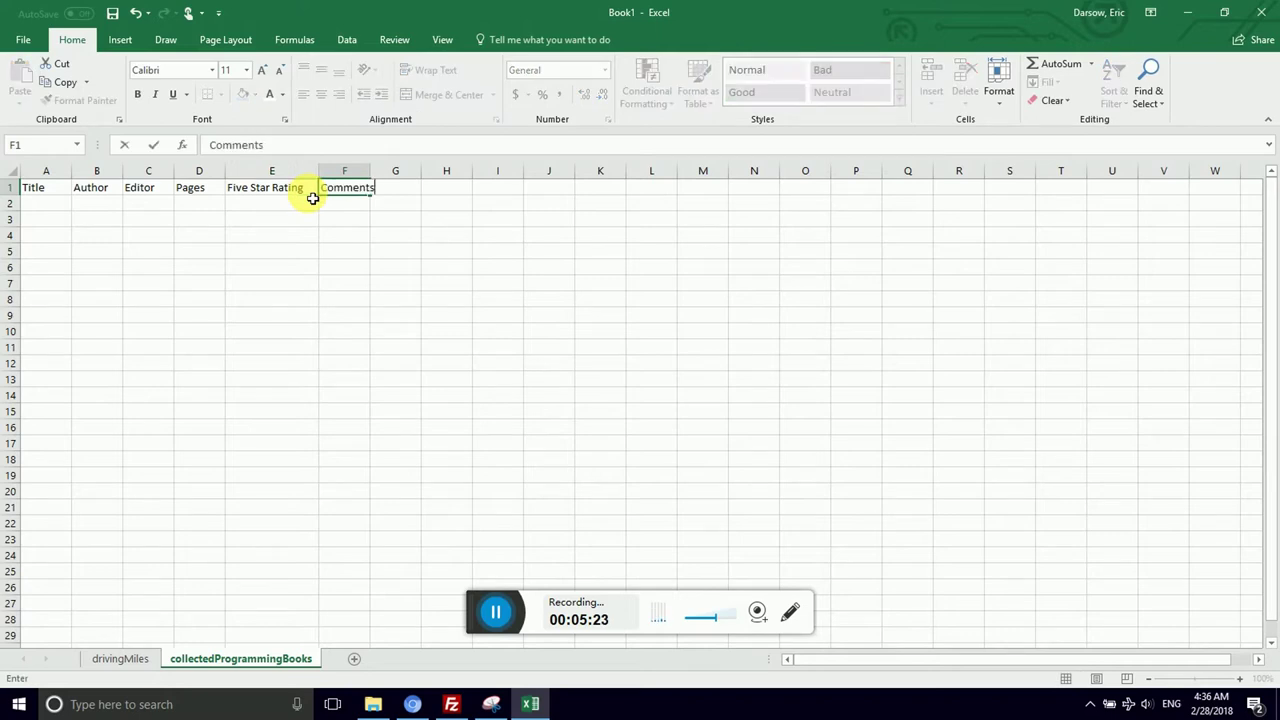
key("Return")
- Widen column F and move to A2 to begin entering books
left_click_drag(371, 174, 475, 165)
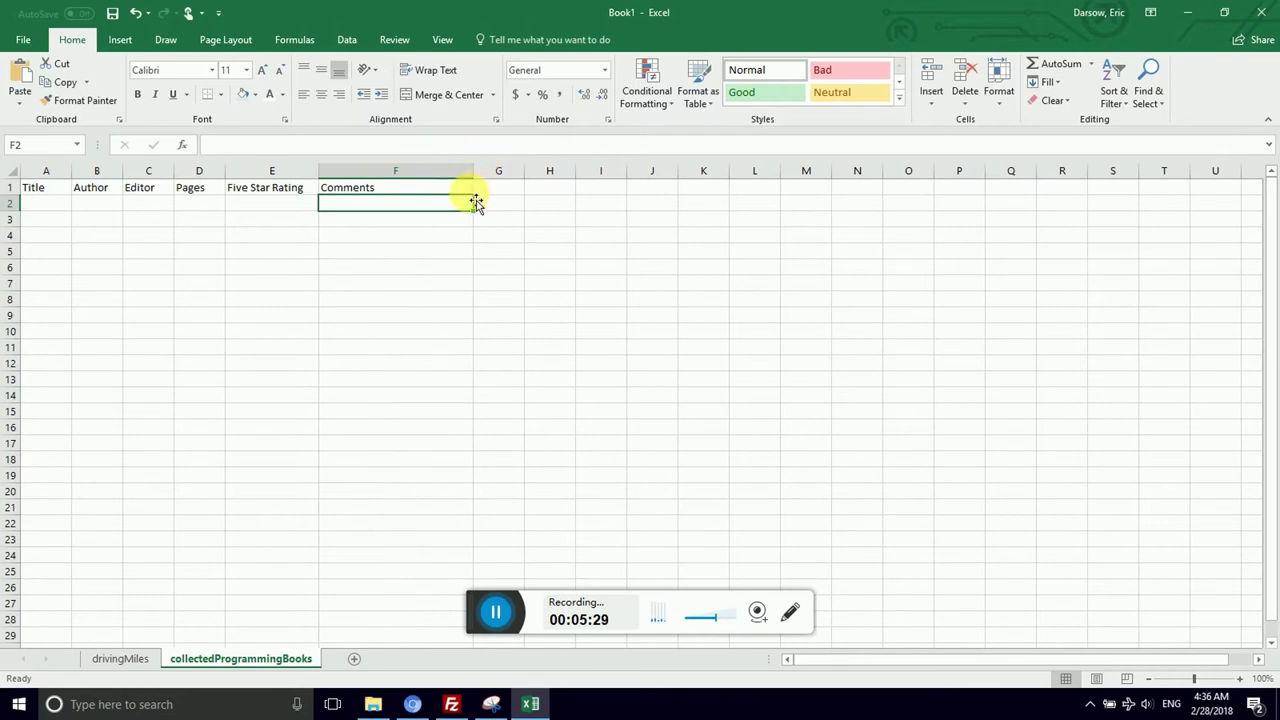
left_click(204, 220)
left_click(46, 207)
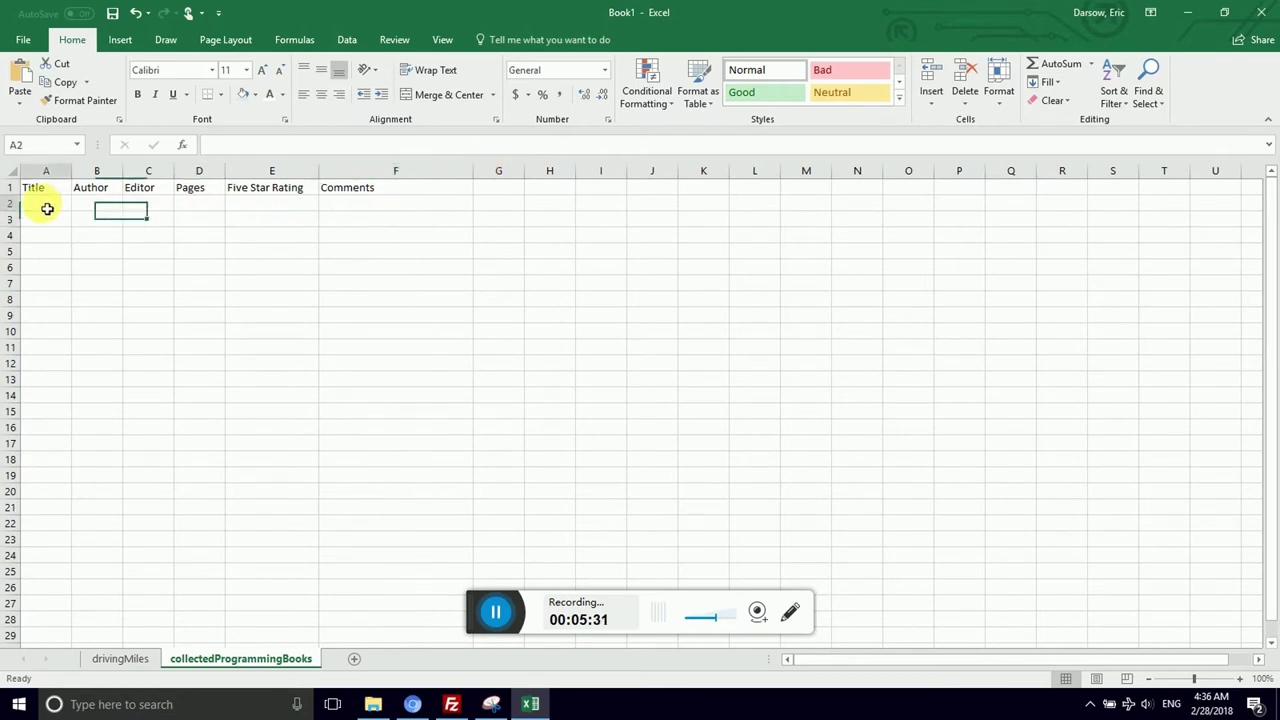